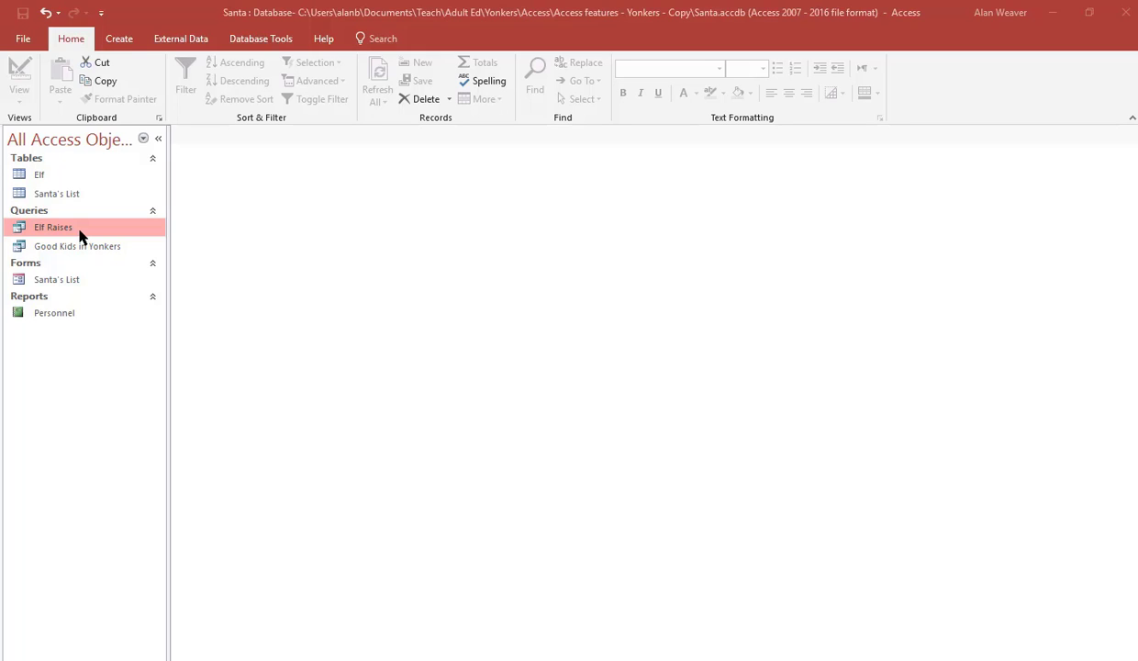
- Select the Elf Raises query in the Navigation Pane and show the Create tab
click(77, 245)
click(73, 229)
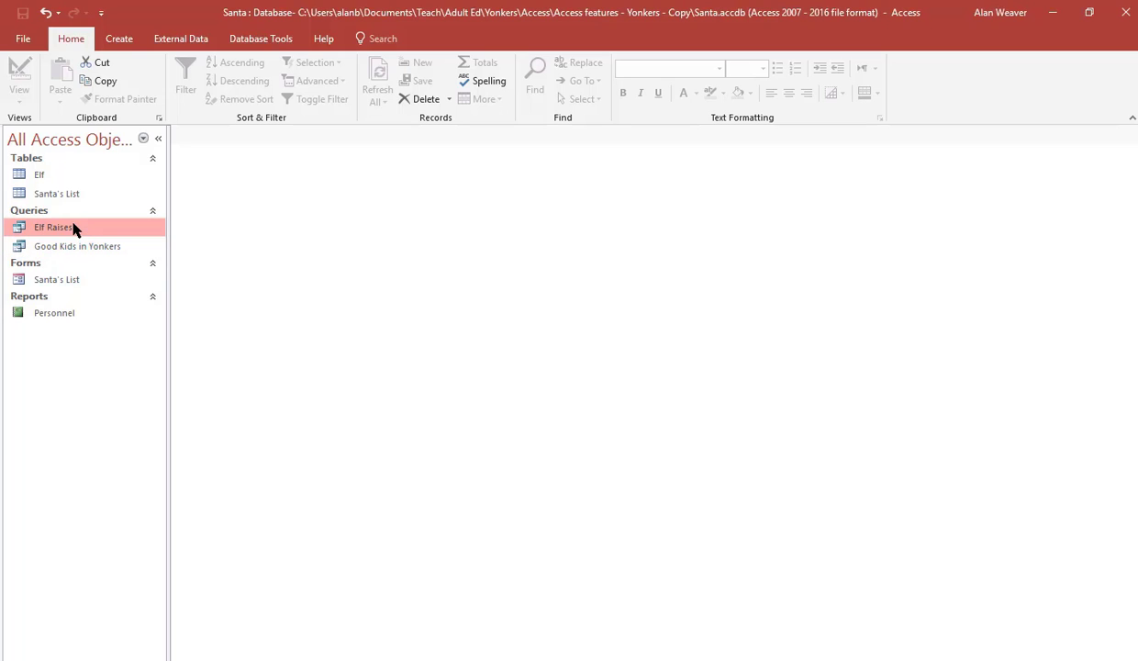
click(115, 42)
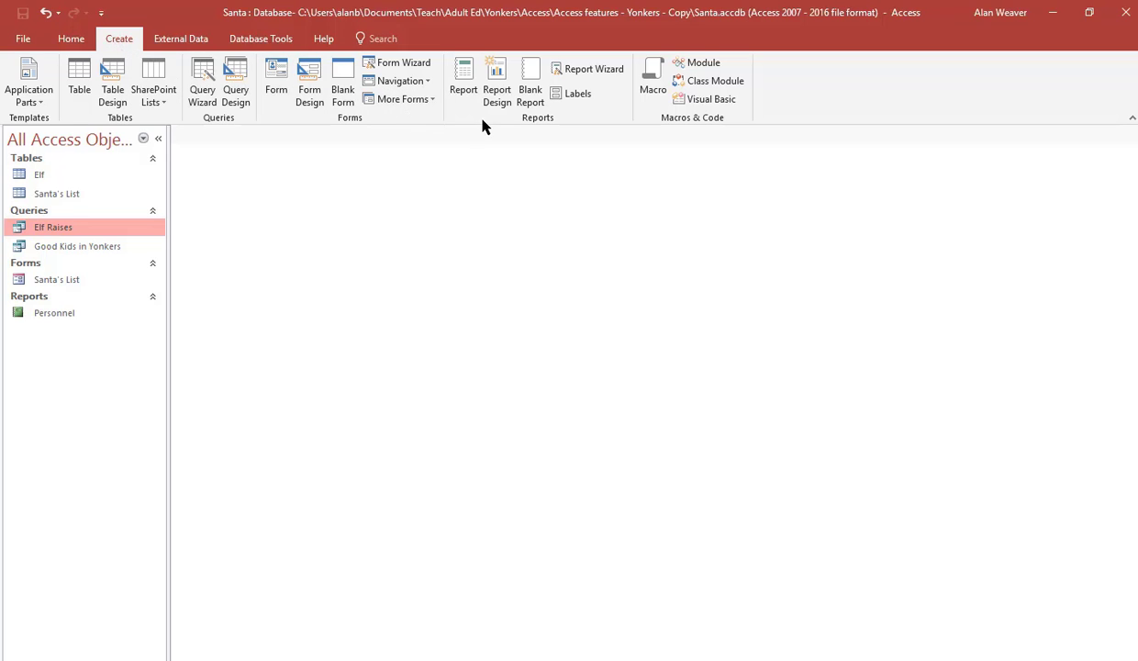
- Create a quick report from Elf Raises, hide Group & Sort, and retitle DateHired as 'Date Hired'
click(470, 84)
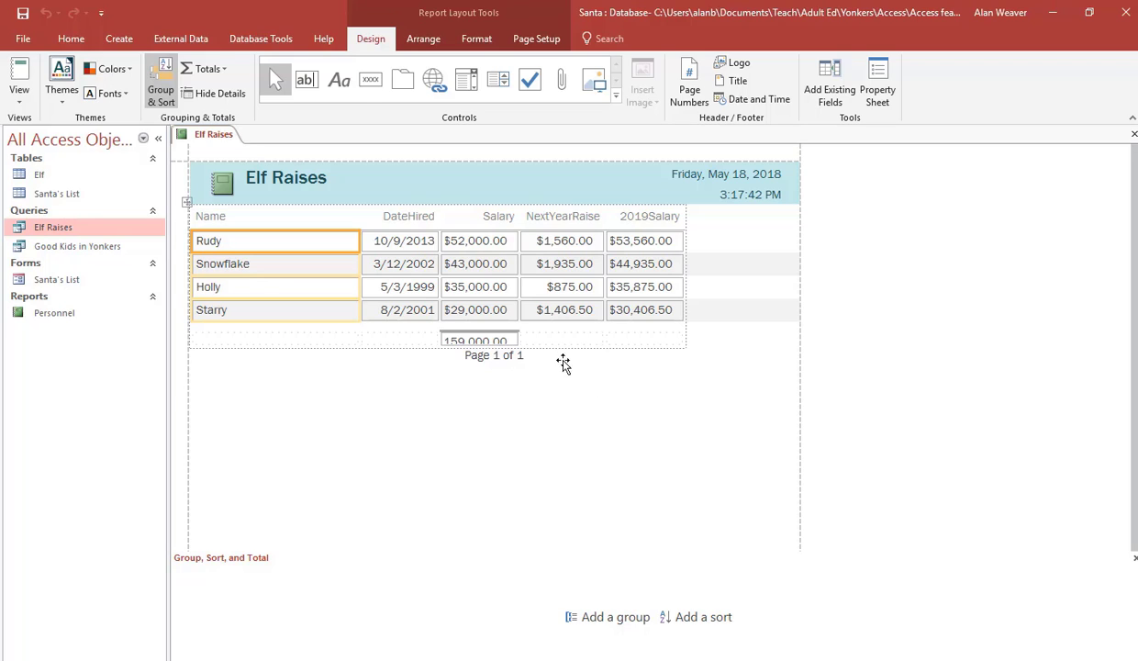
click(161, 89)
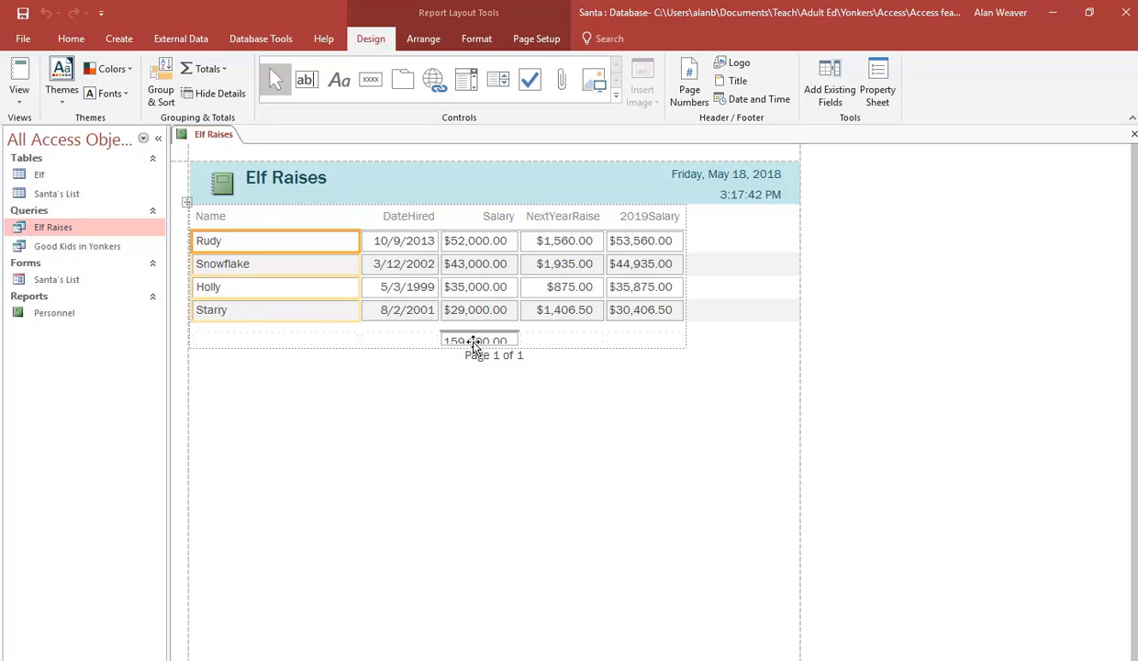
click(406, 216)
click(412, 222)
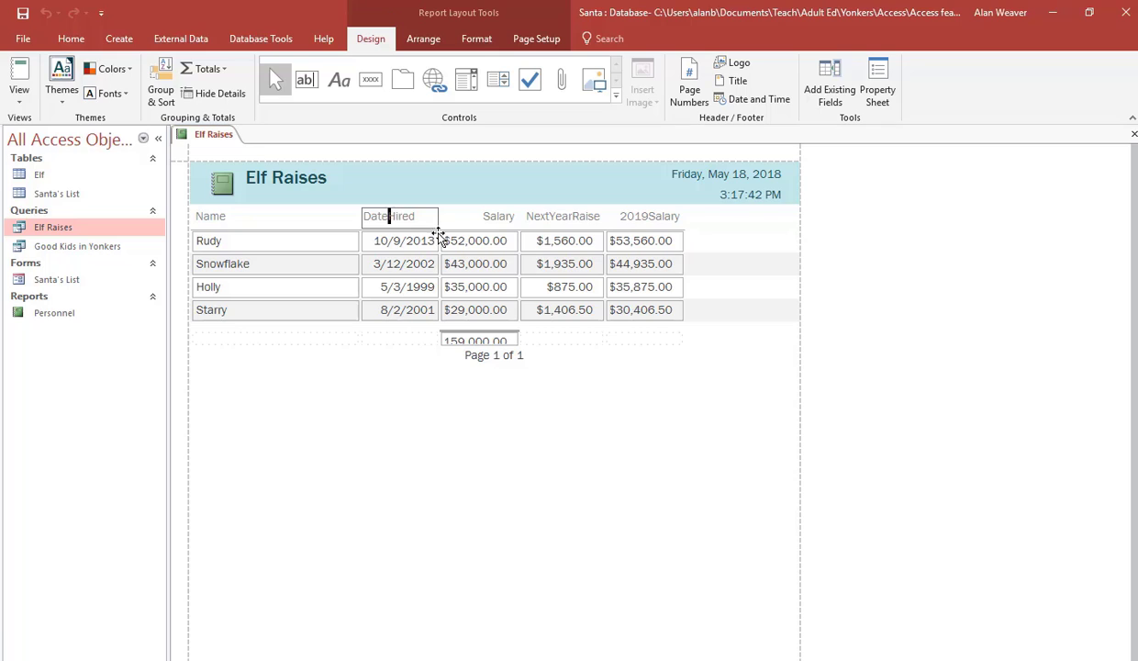
key(Left)
key(Left)
key(Left)
key(Left)
key(Left)
- Retitle the NextYearRaise and 2019Salary headings as 'Next Year Raise' and '2019 Salary'
click(564, 221)
click(572, 217)
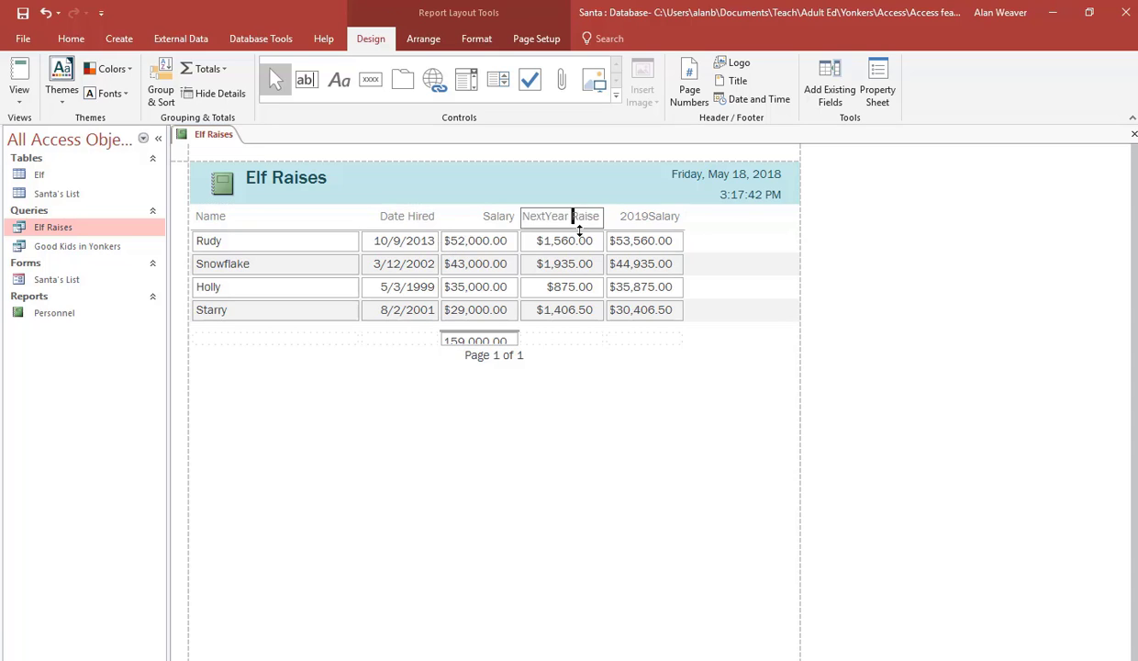
click(546, 217)
click(648, 217)
click(651, 219)
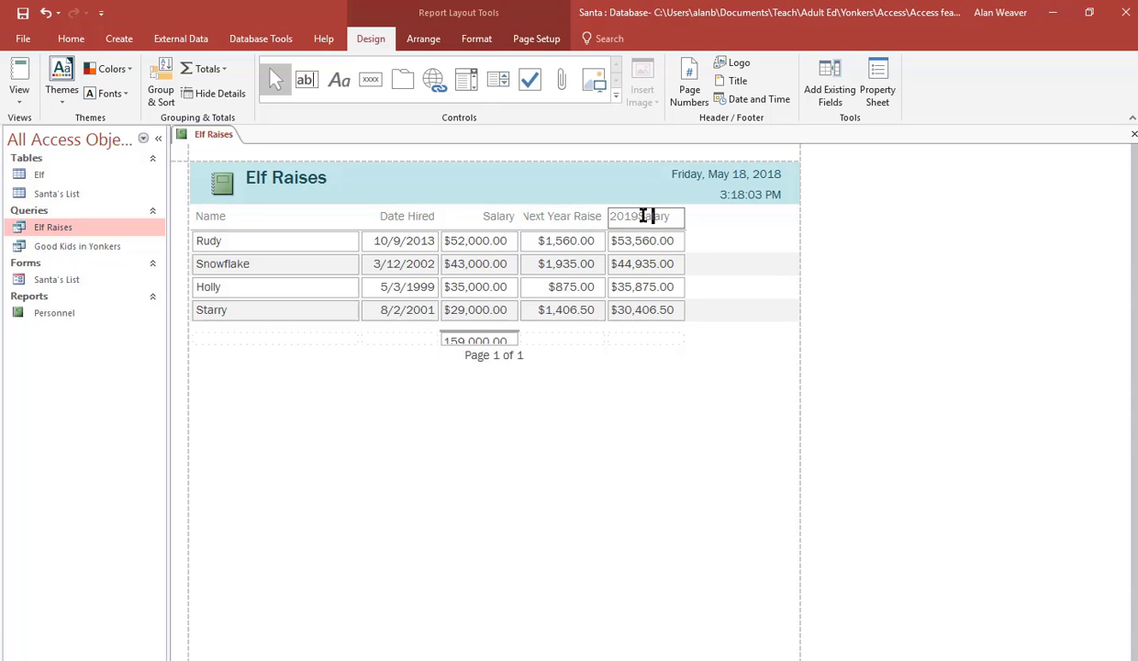
key(Left)
click(773, 222)
- Bold all five column headings: 2019 Salary, Next Year Raise, Salary, Date Hired, Name
click(643, 218)
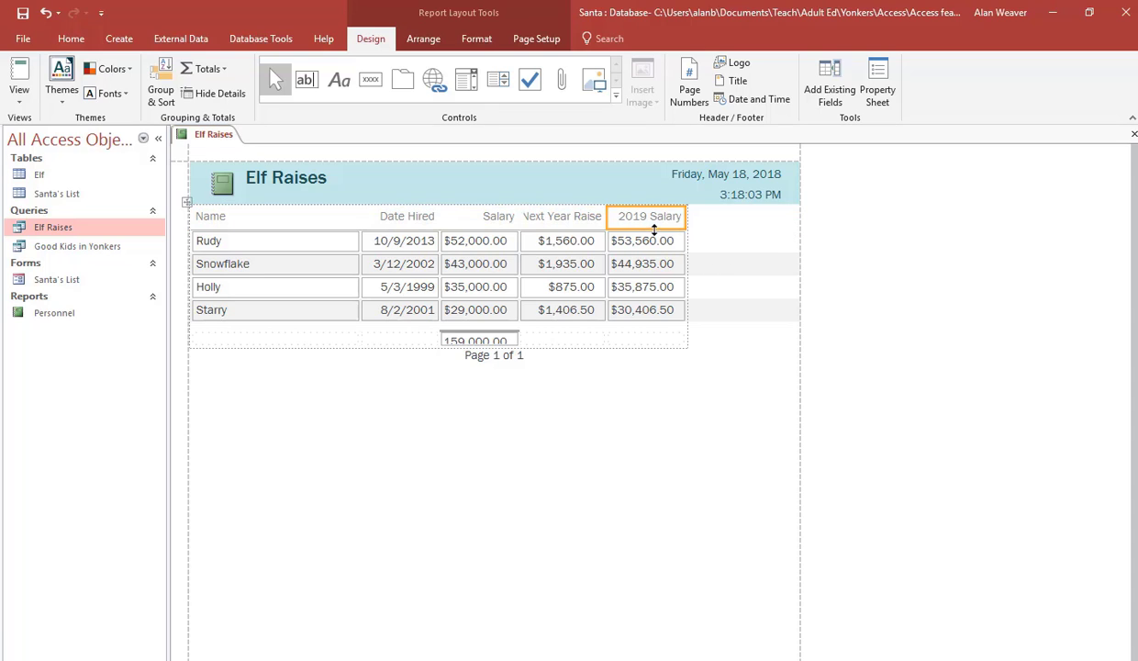
shift+click(575, 218)
shift+click(468, 222)
shift+click(406, 221)
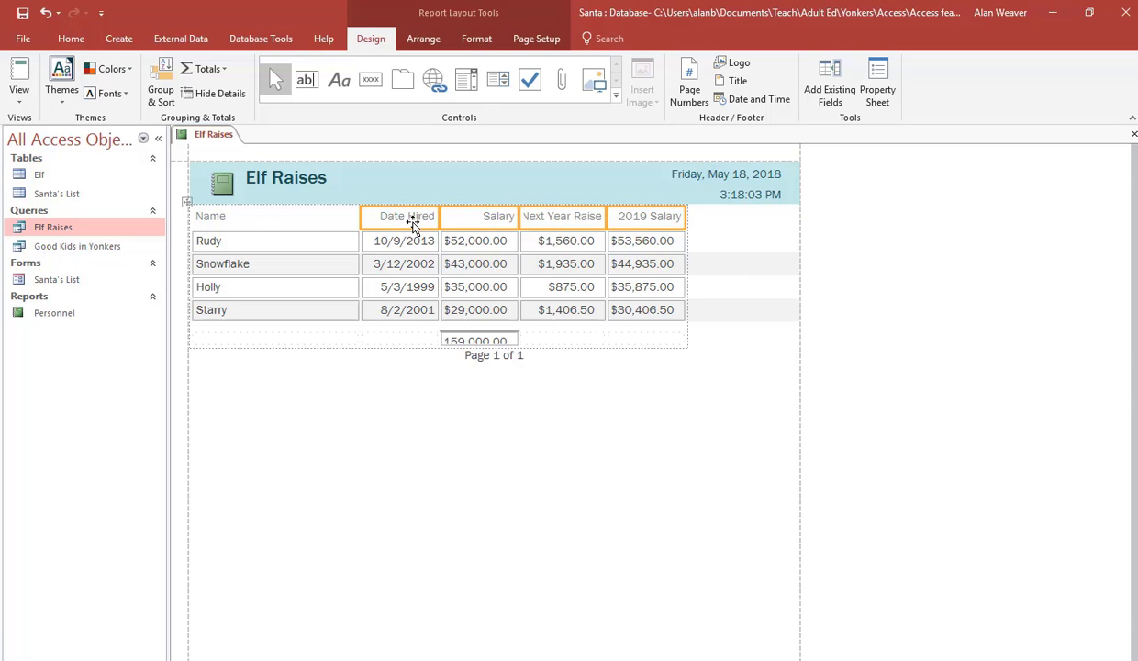
shift+click(255, 224)
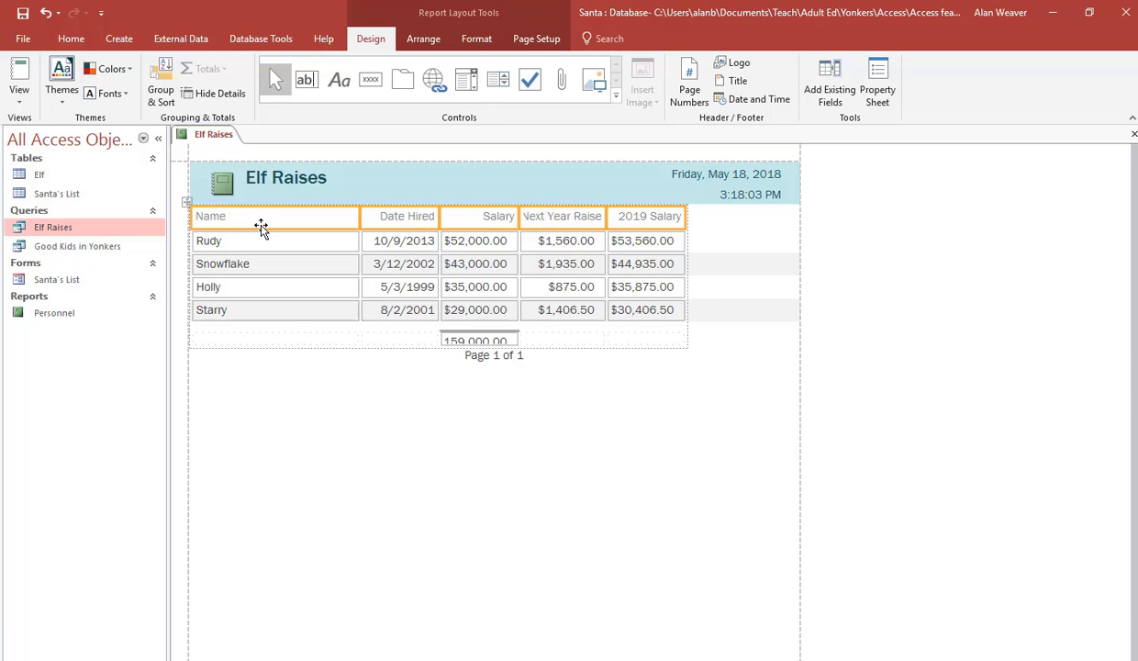
key(ctrl+b)
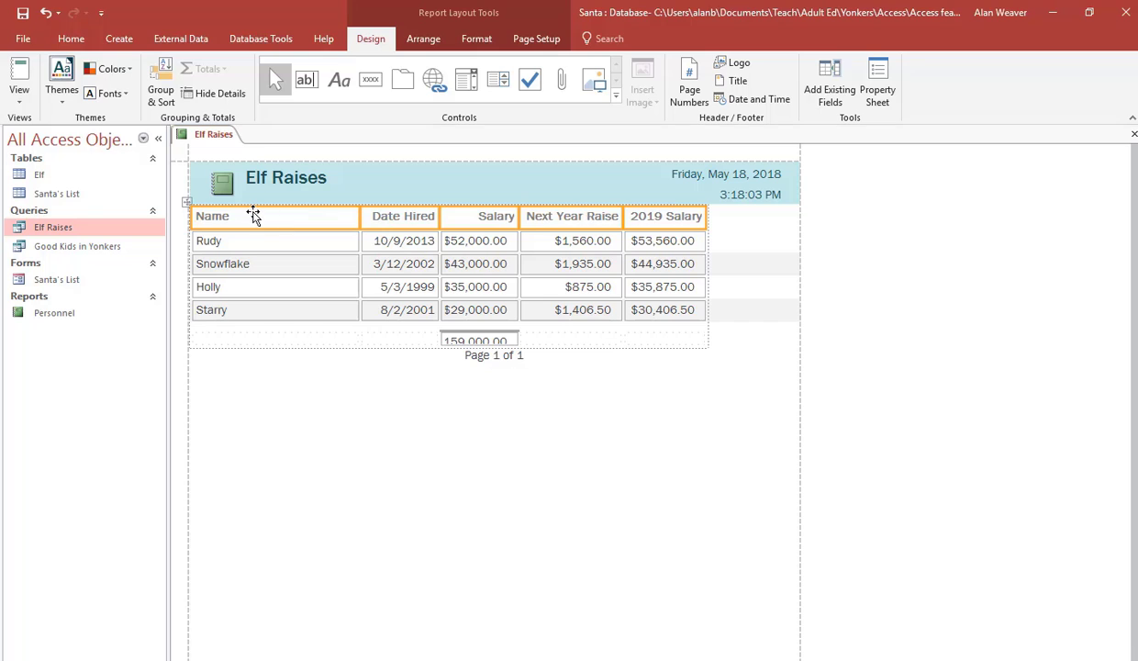
- Apply the Office theme with a grey title band and switch the theme fonts to Arial
click(64, 87)
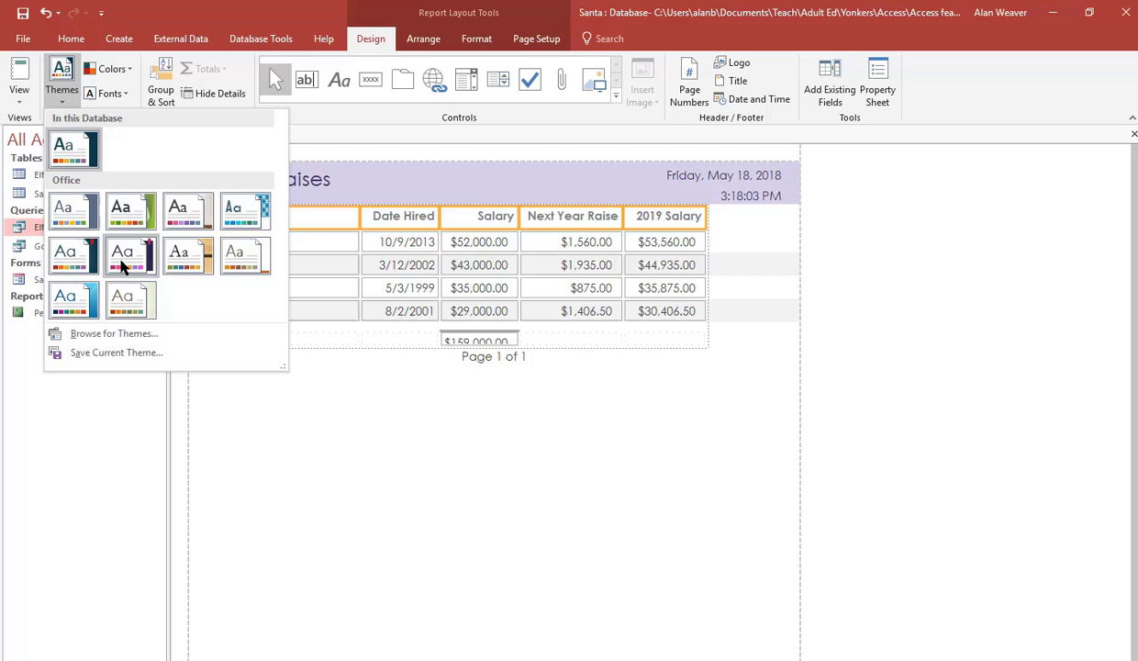
click(184, 260)
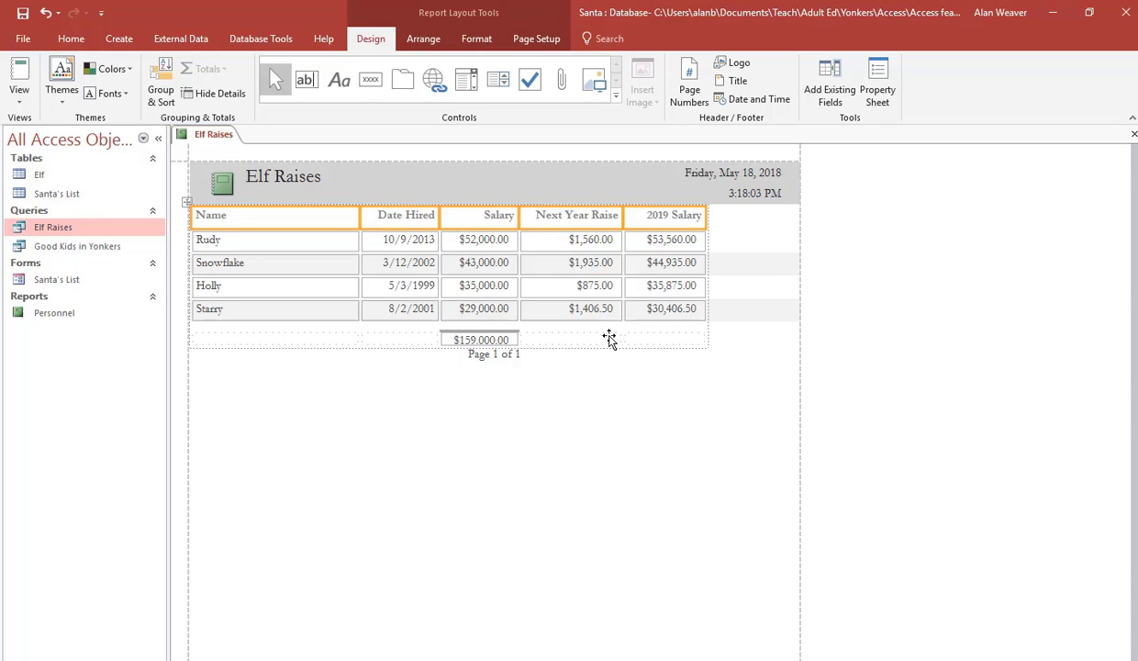
click(126, 99)
click(163, 292)
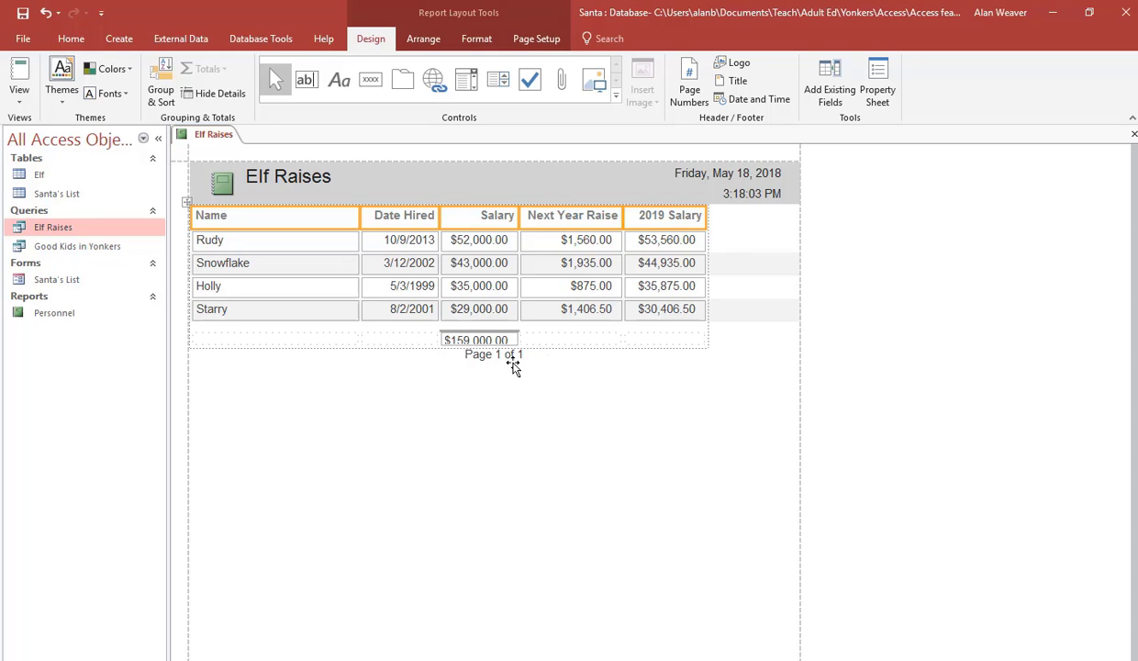
- Select the 'Page 1 of 1' box, shift it right, then delete it
click(510, 356)
drag(538, 350, 608, 414)
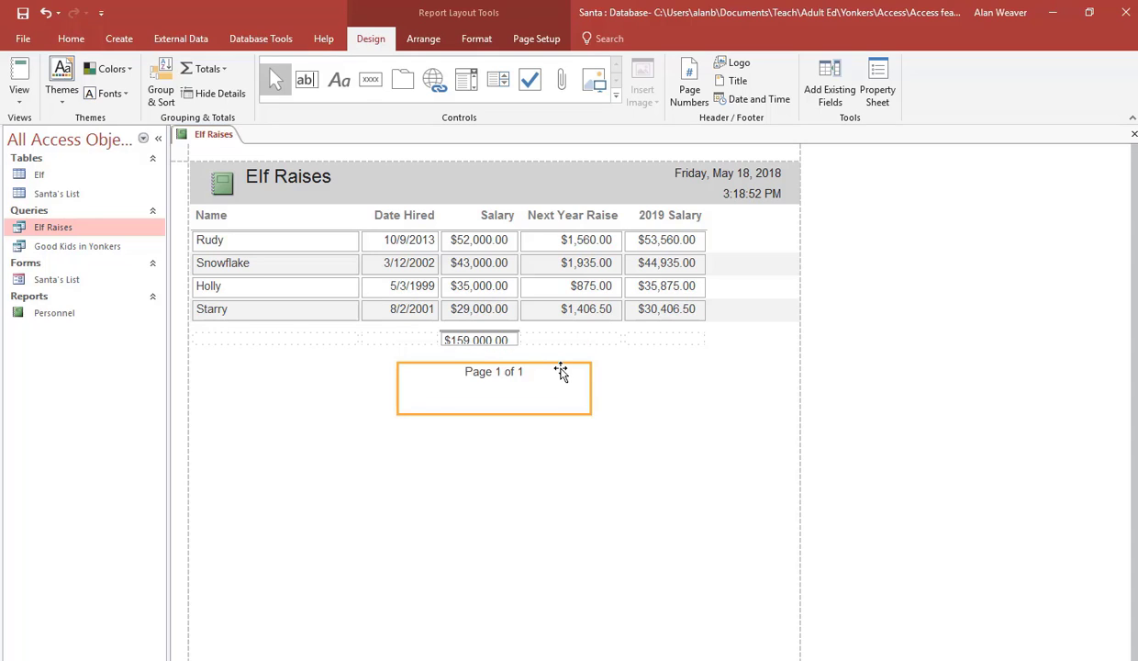
drag(555, 370, 768, 387)
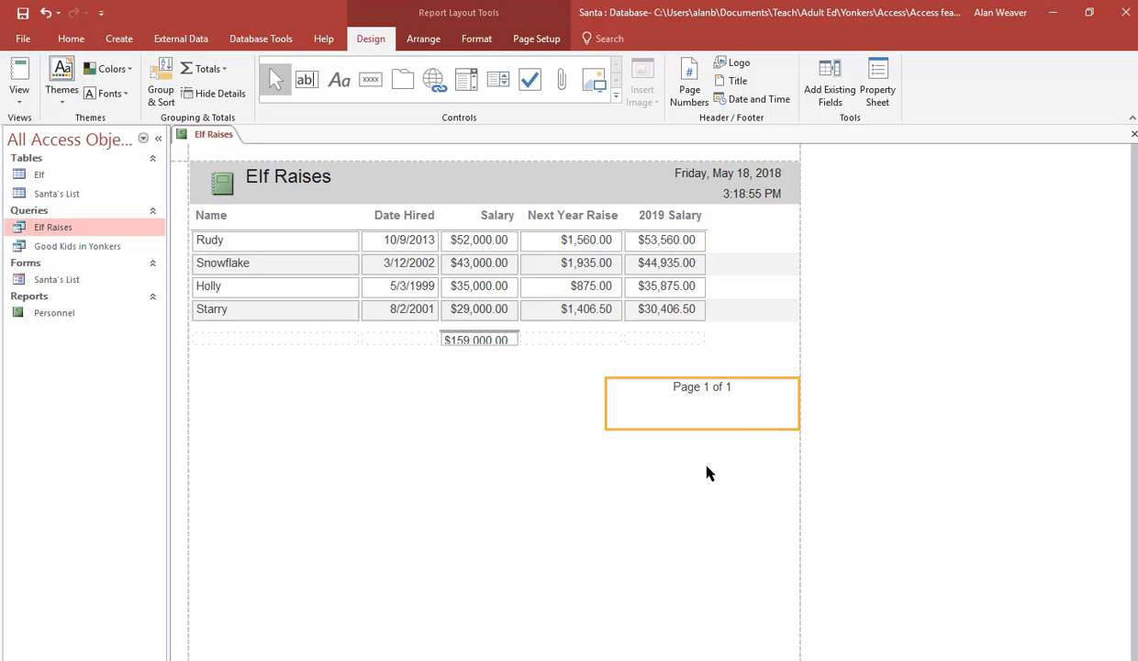
key(Delete)
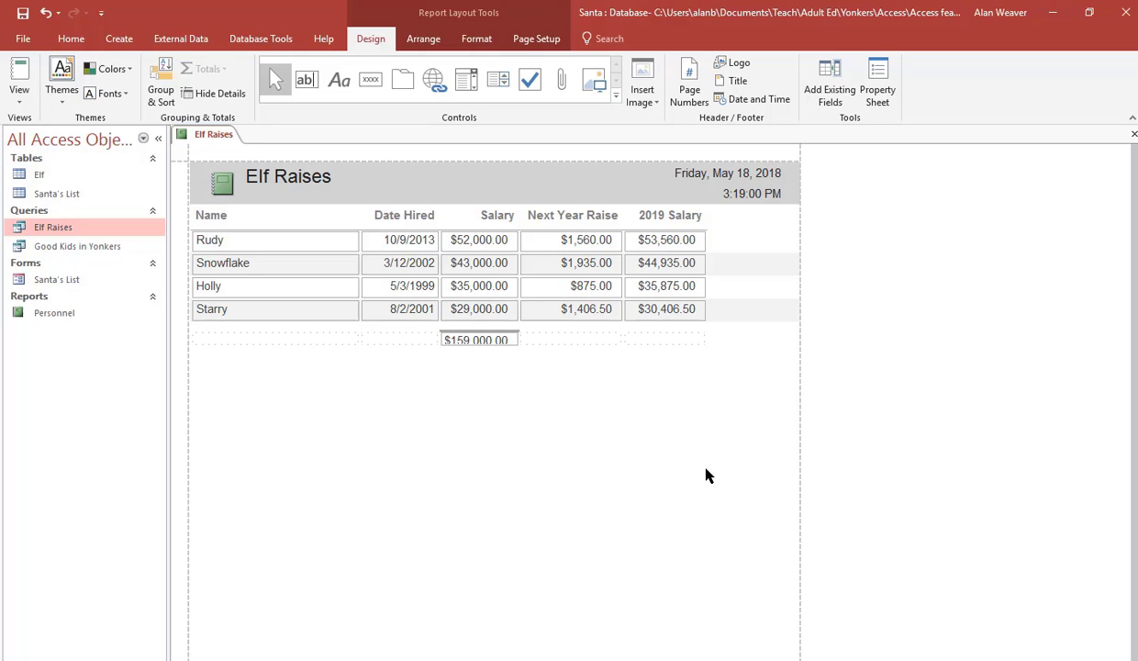
- In Design View, delete the logo beside the Elf Raises title and lengthen the Report Footer
right_click(219, 137)
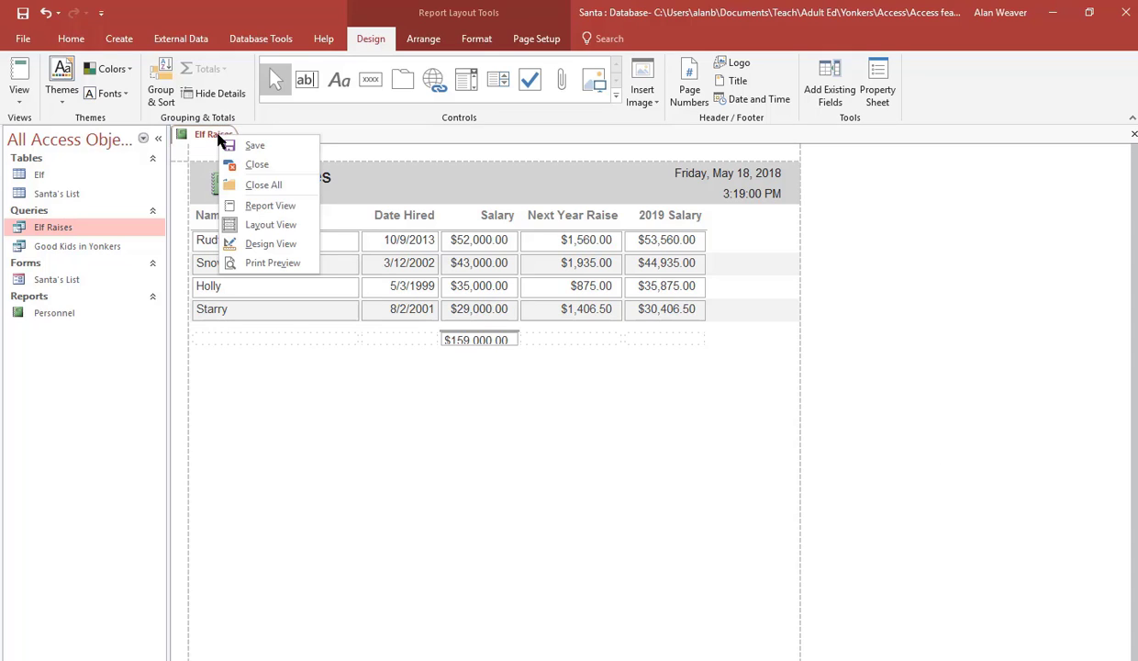
click(266, 243)
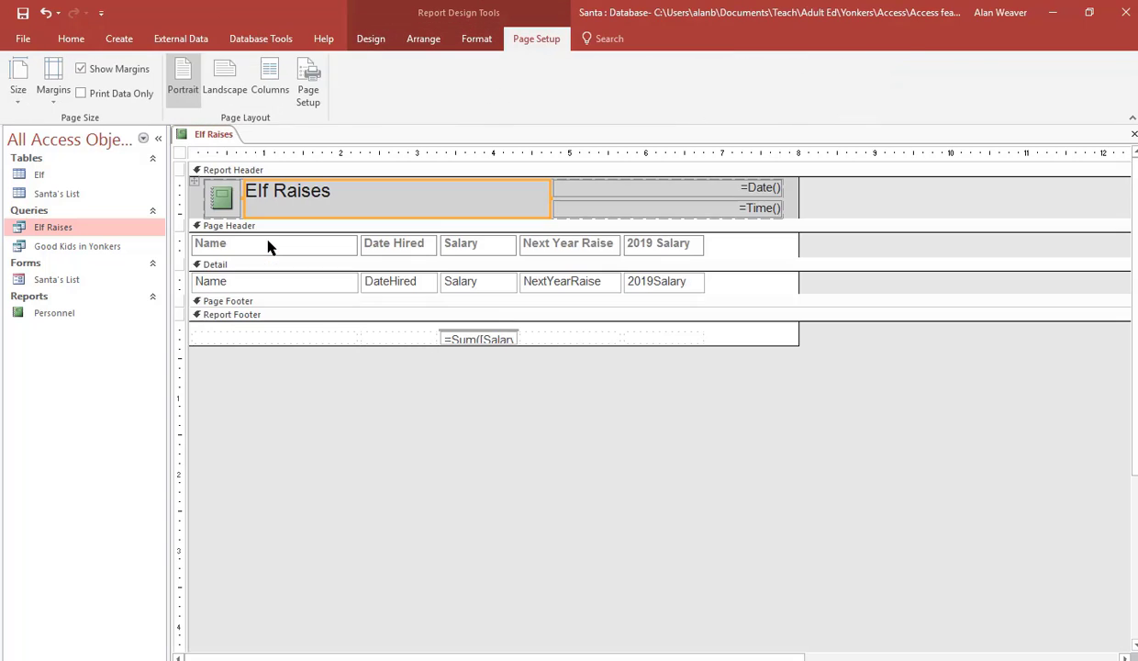
click(227, 204)
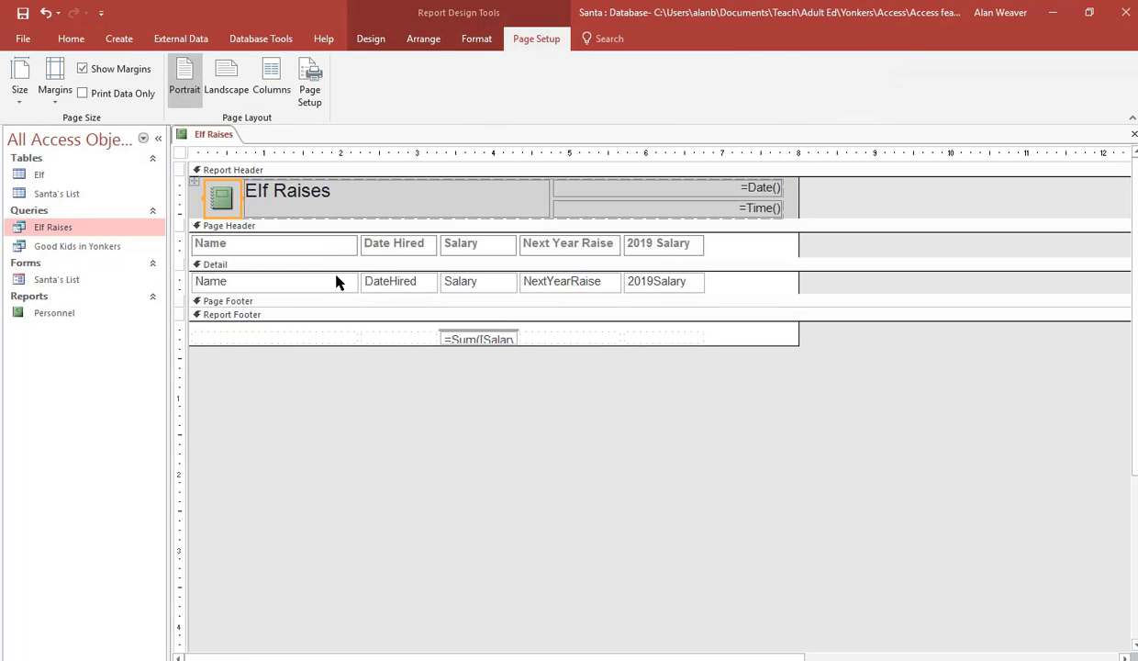
key(Delete)
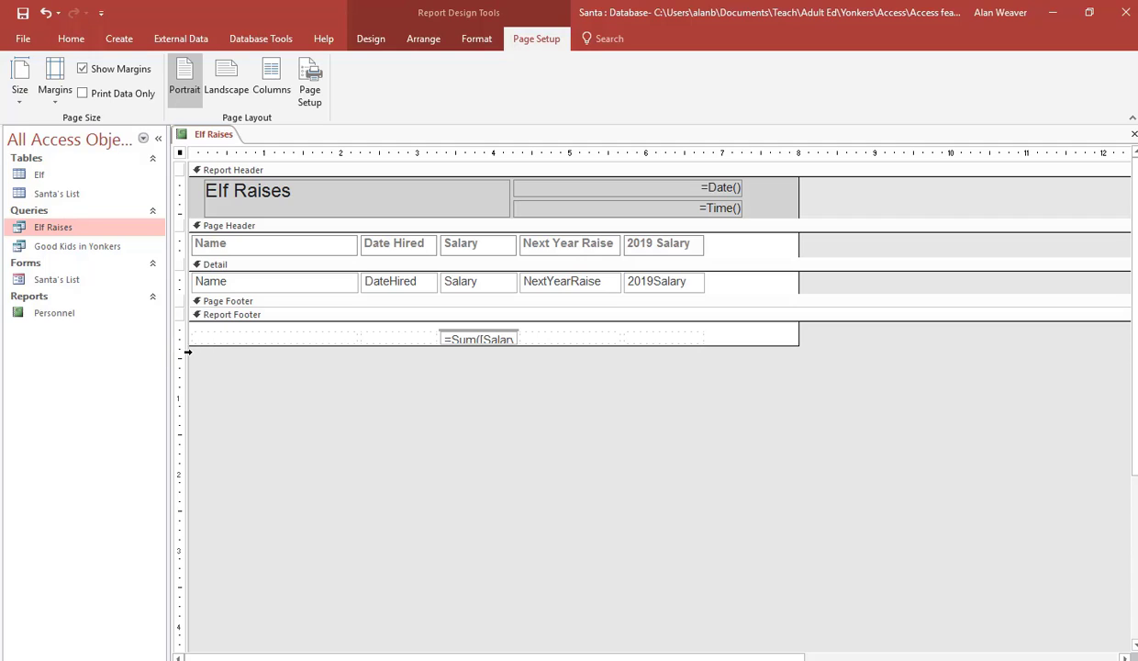
drag(195, 344, 195, 382)
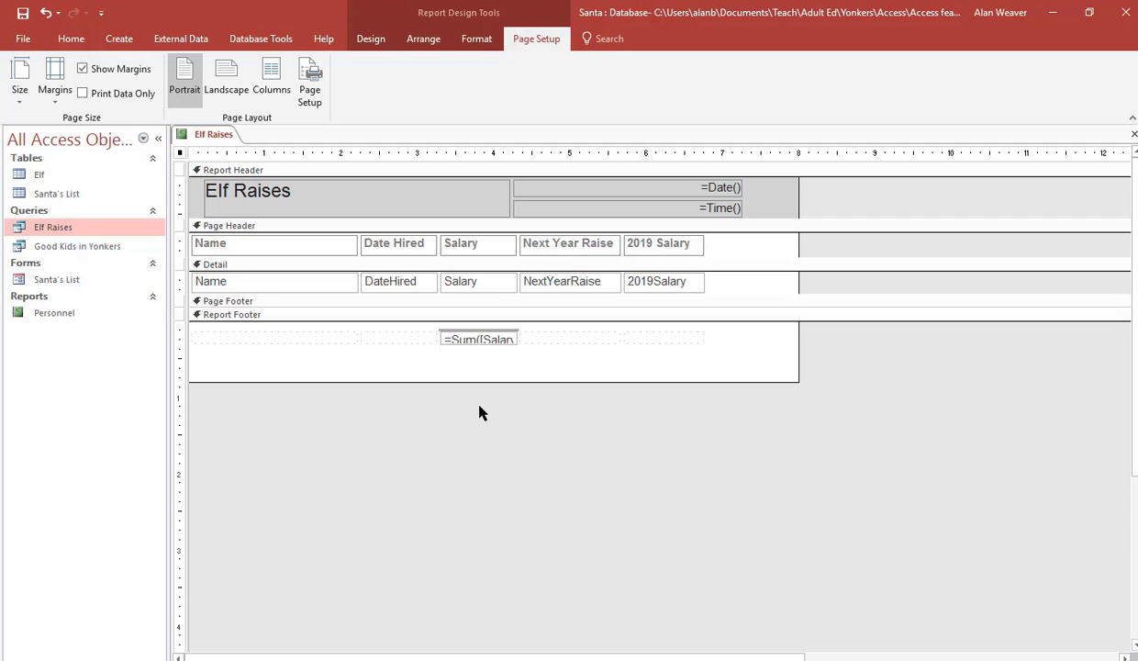
- Change the footer formula =Sum([Salary]) to =Avg([Salary]) and check the $39,750.00 result in Report View
click(464, 335)
click(463, 337)
double_click(463, 337)
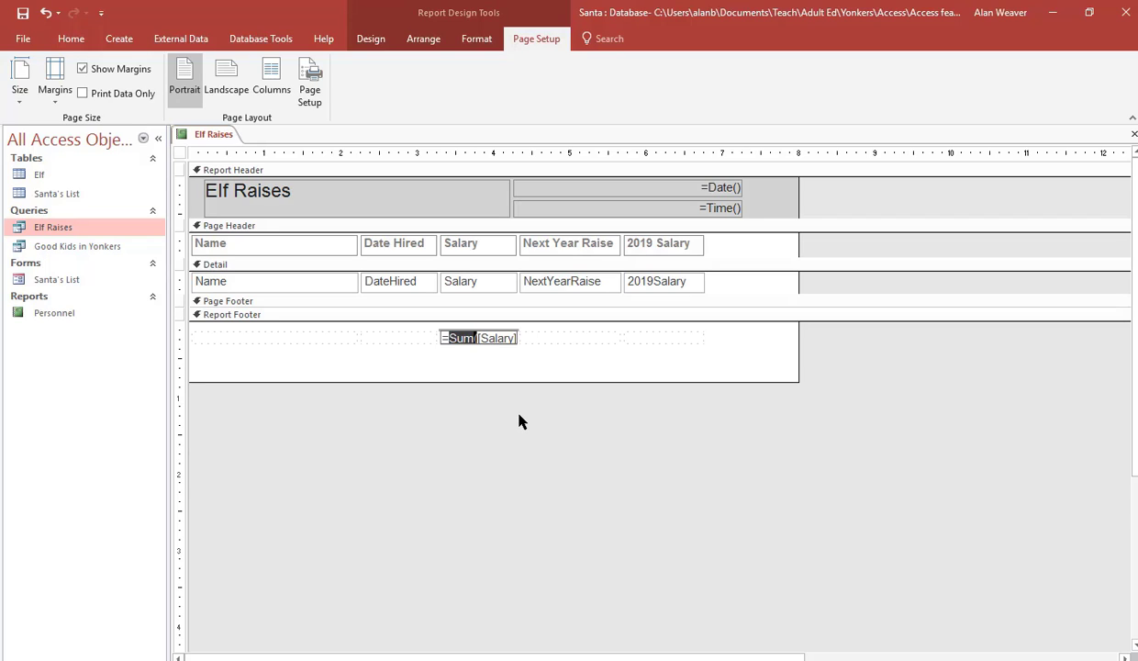
text(Avg)
key(BackSpace)
click(568, 350)
click(761, 356)
right_click(222, 143)
click(271, 214)
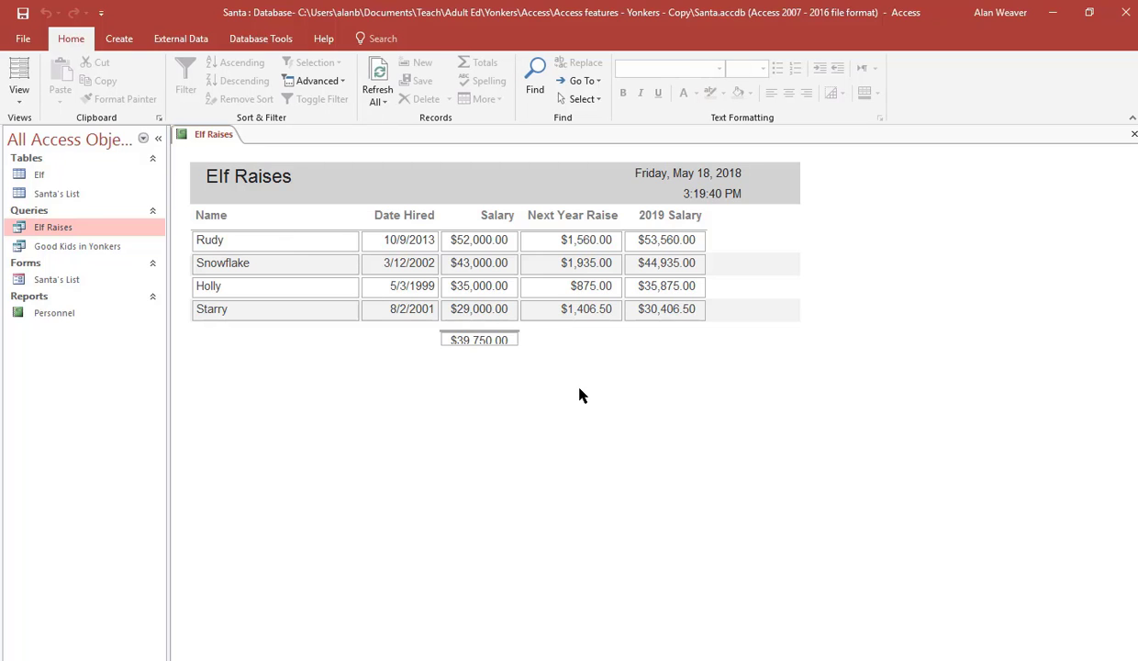
- Back in Design View, make the =Avg([Salary]) footer box slightly taller and show the Controls group
right_click(202, 138)
click(236, 243)
click(473, 339)
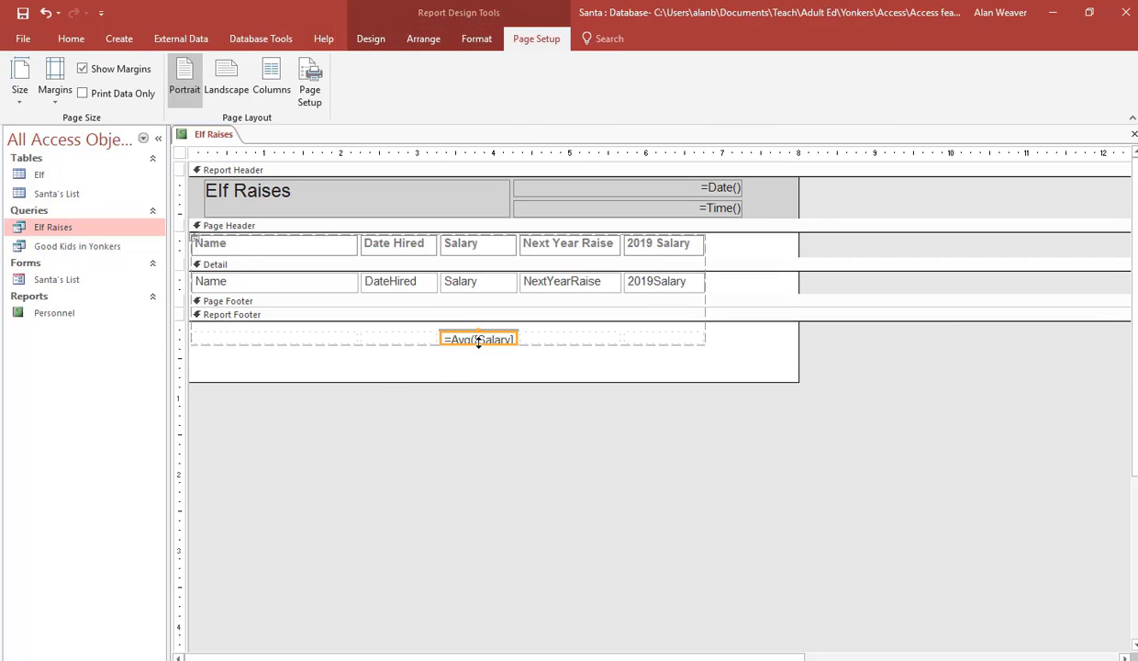
drag(477, 345, 474, 352)
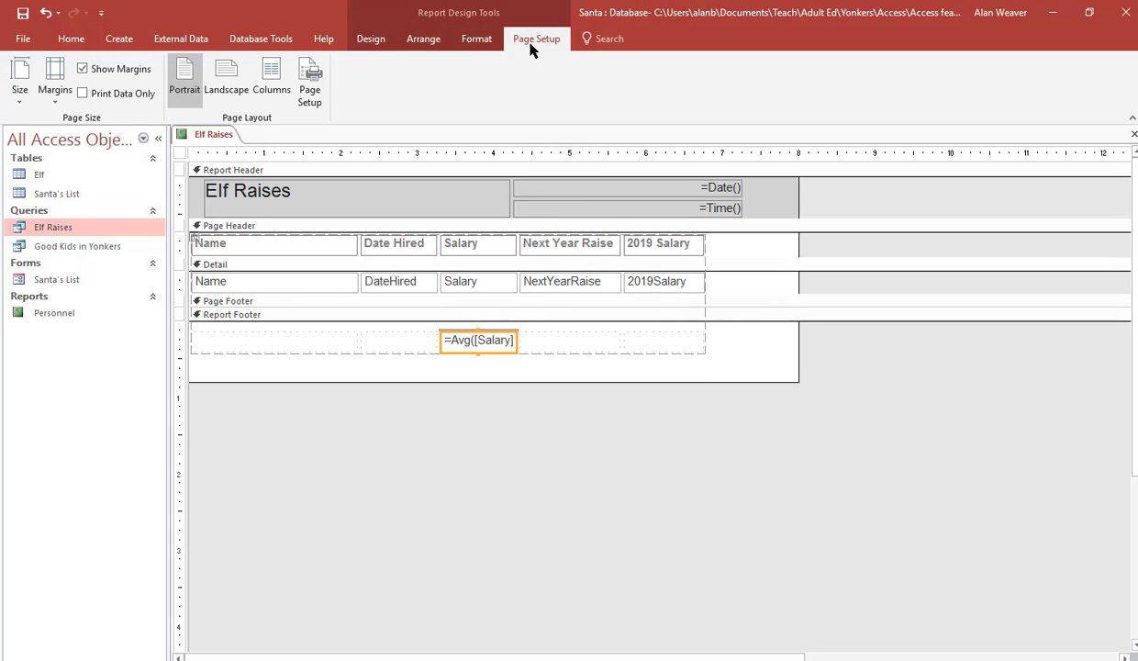
click(374, 43)
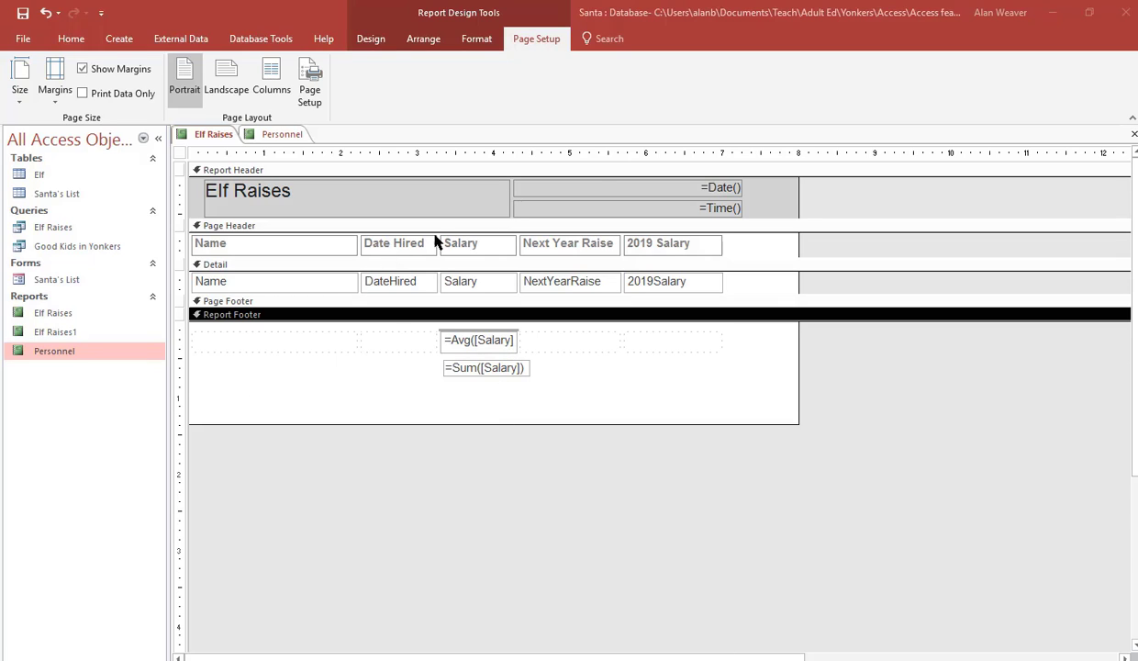
click(371, 45)
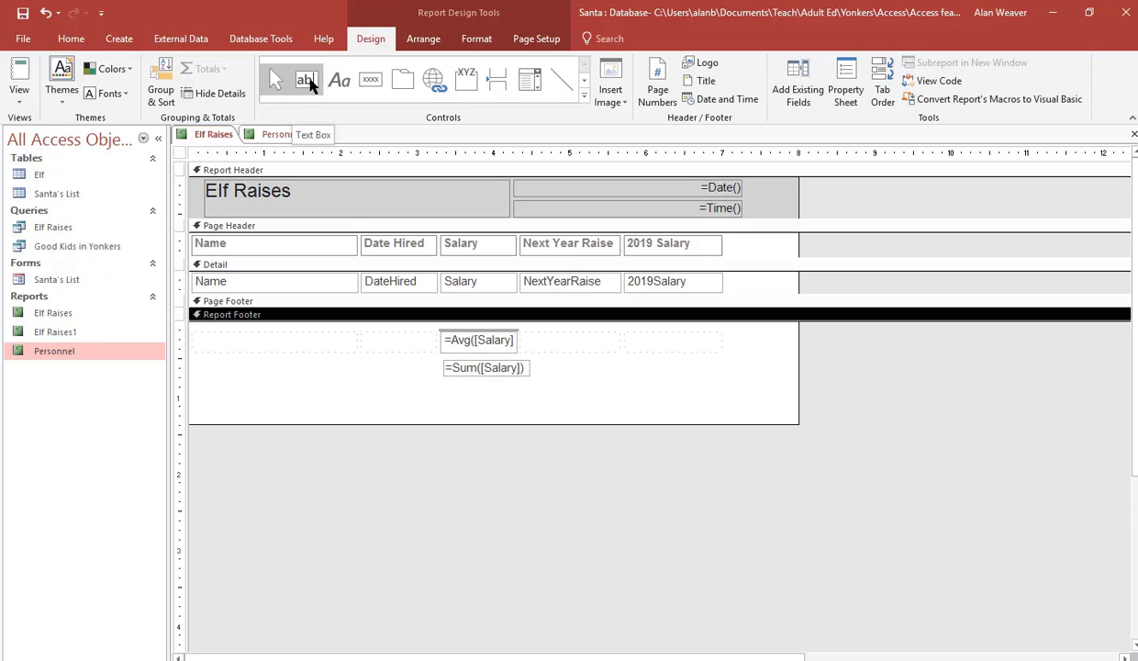
- Draw a text box in the Report Footer and enter =Sum([2019Salary])
click(307, 82)
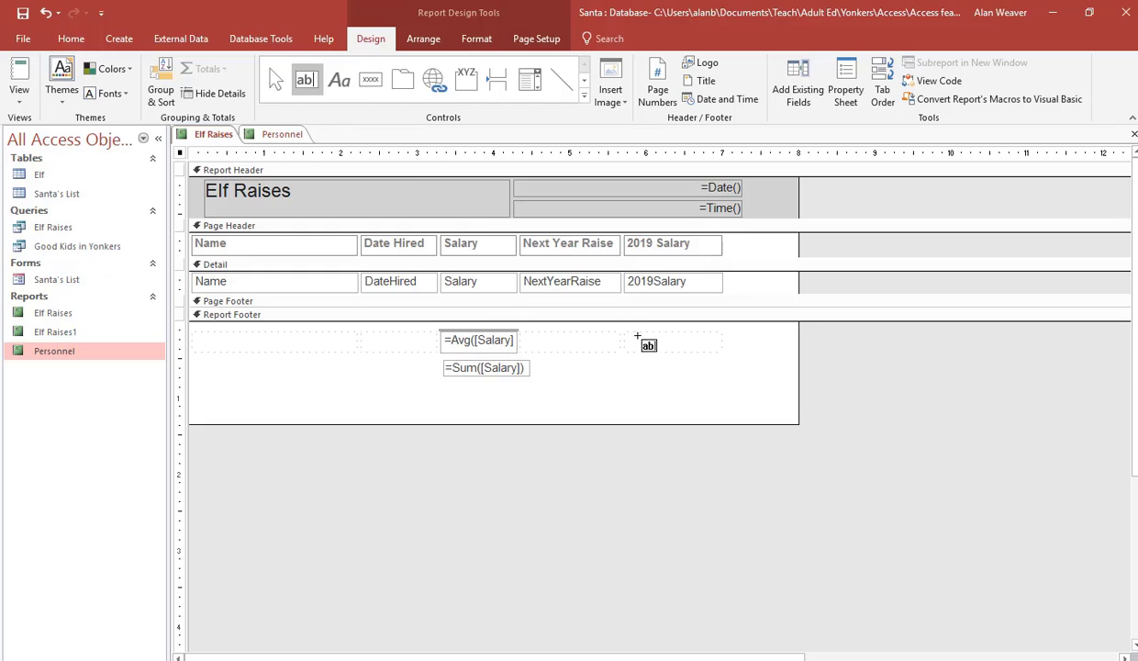
drag(637, 332, 749, 354)
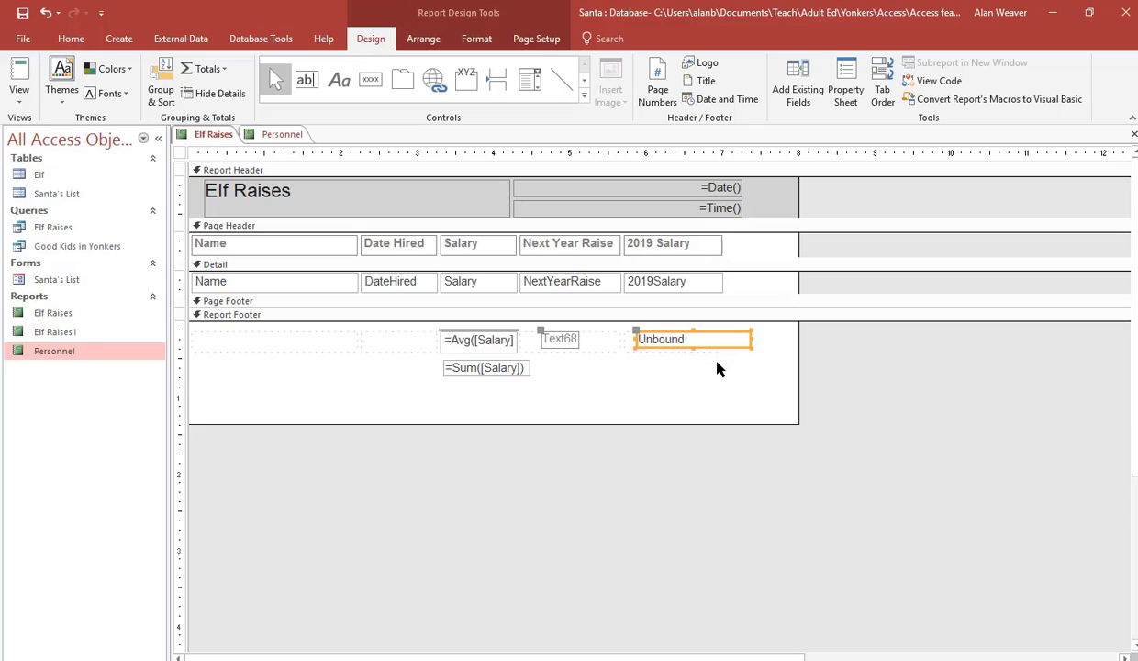
click(651, 338)
text(=Sum([2019Salary]))
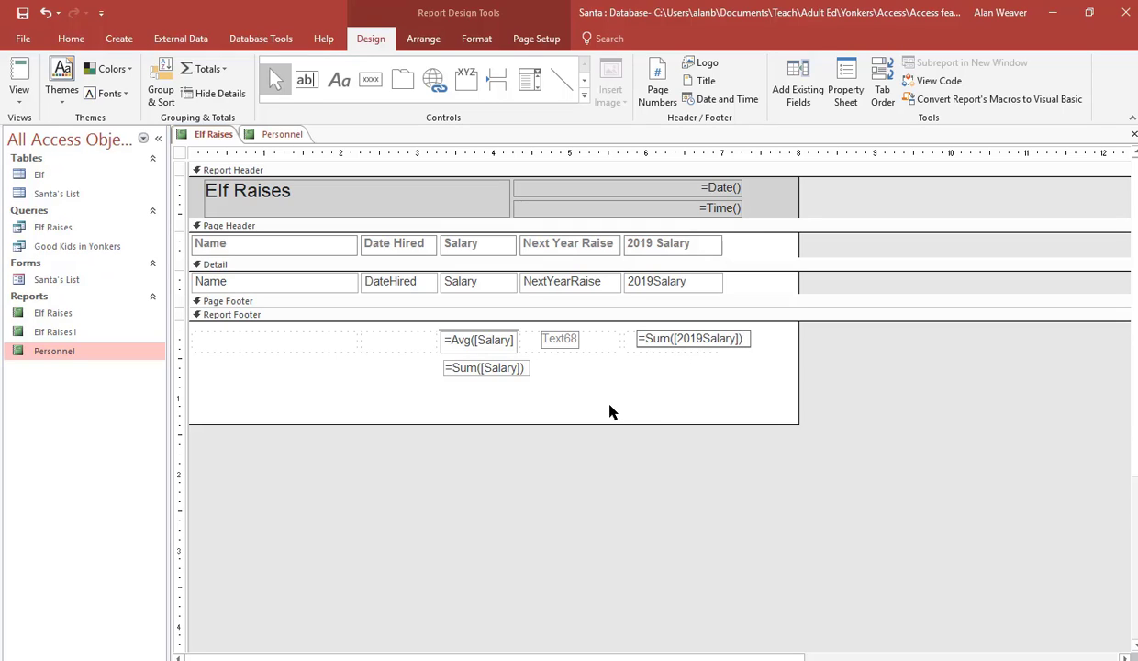
- Rename the new box's Text68 label to 'Salary Total' and reselect the sum box
click(568, 341)
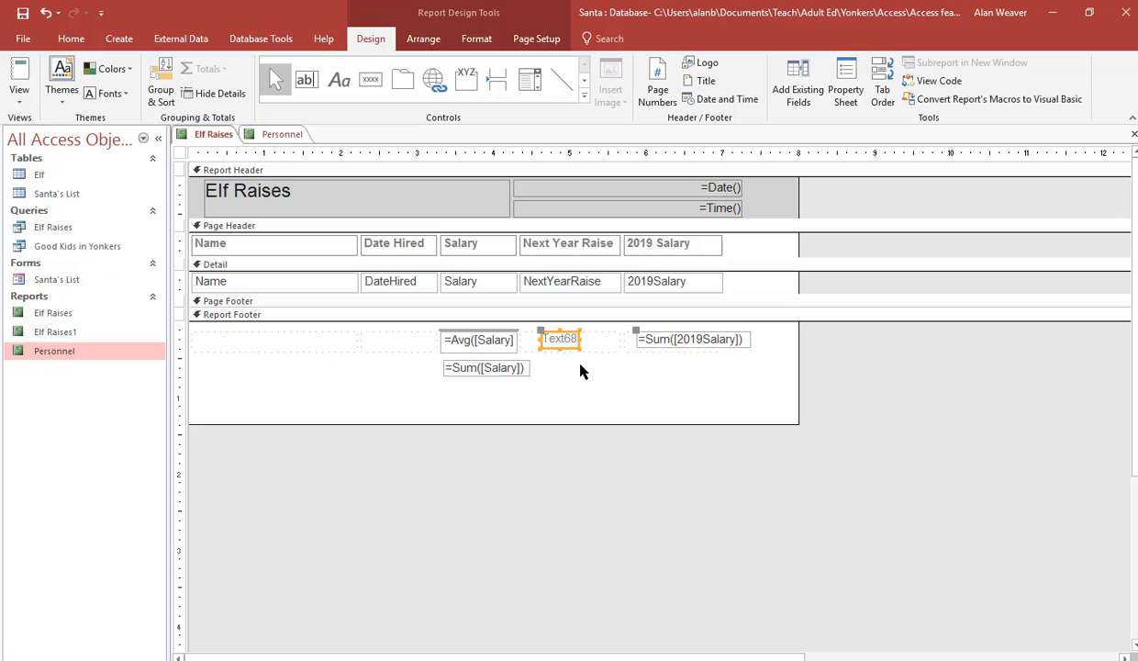
double_click(578, 339)
text(Salary Total)
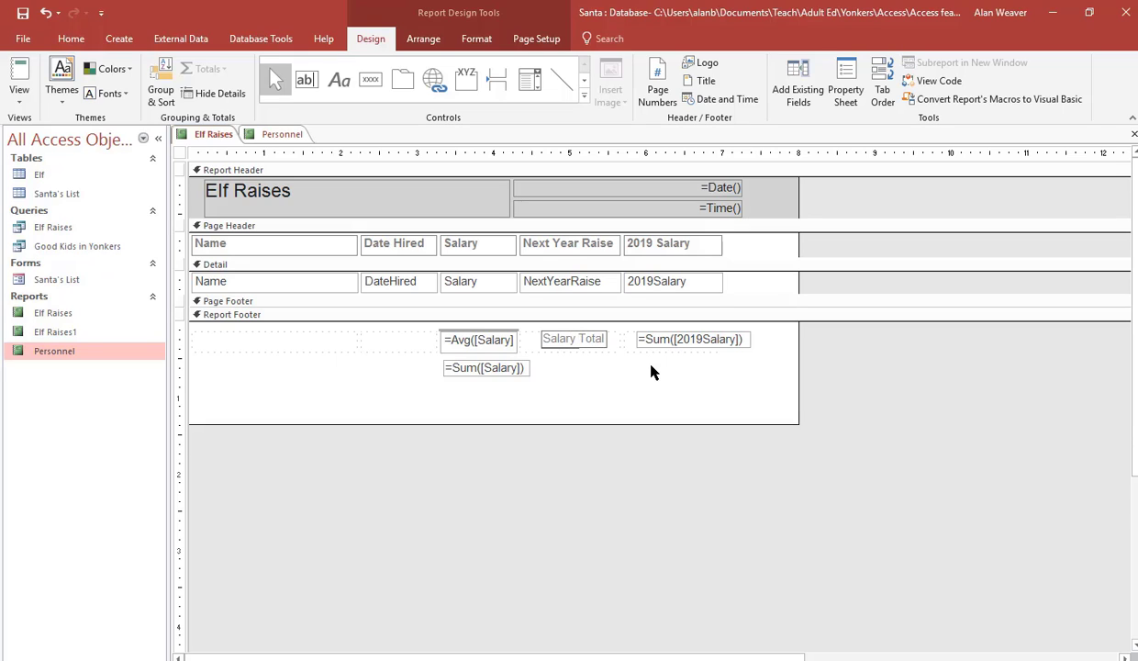
click(649, 416)
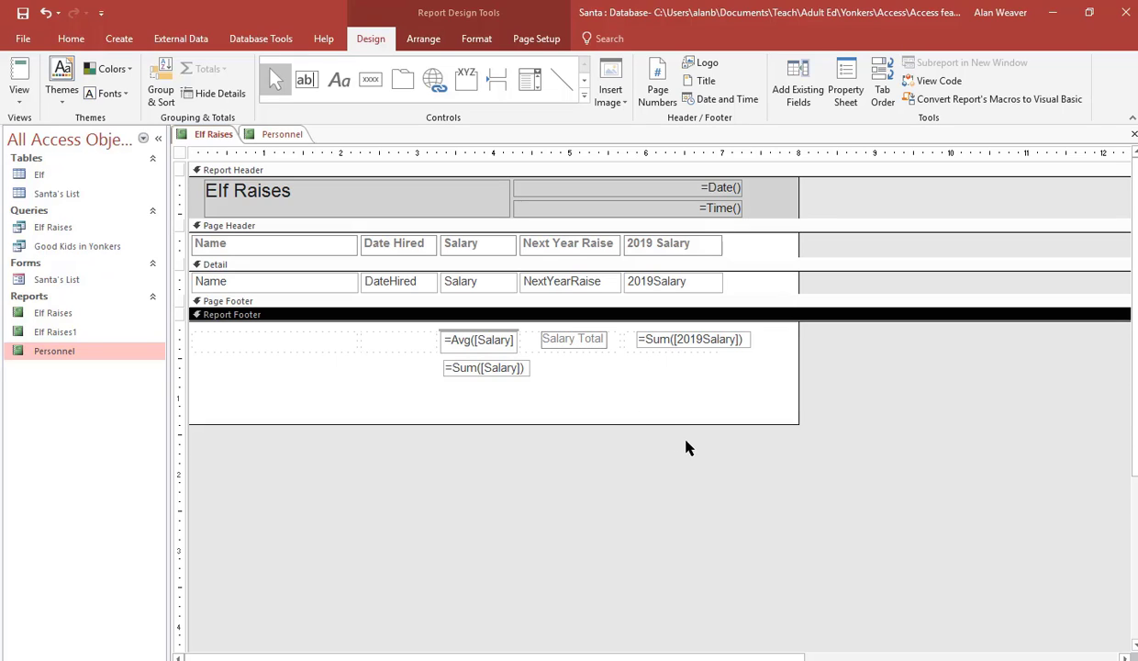
click(690, 345)
click(675, 401)
click(676, 349)
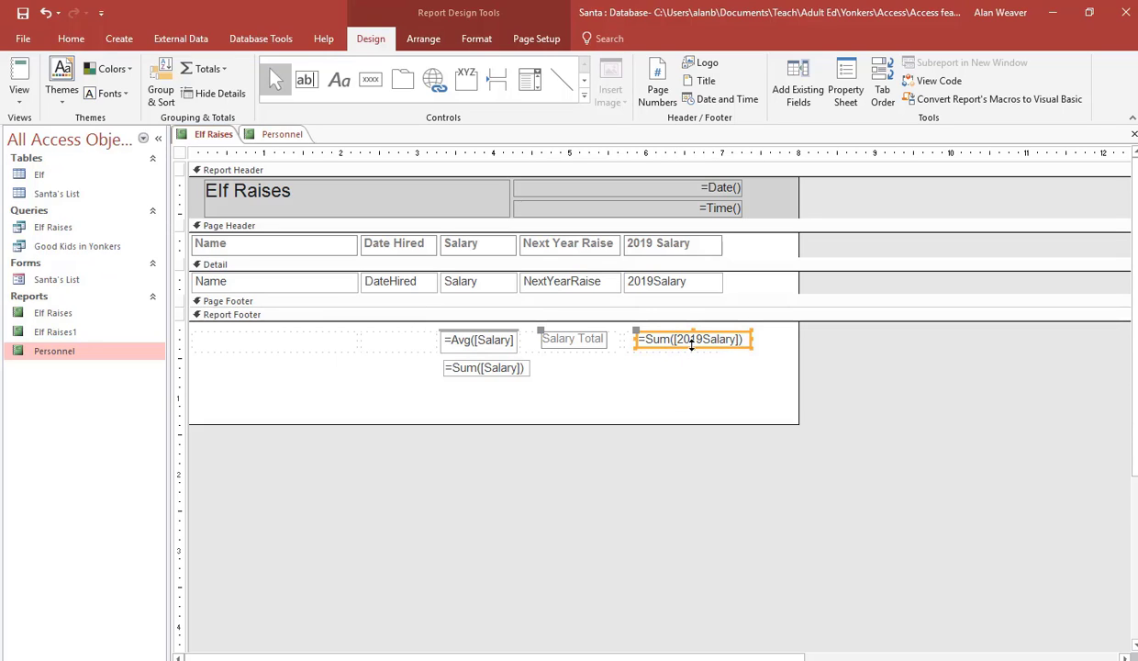
click(571, 339)
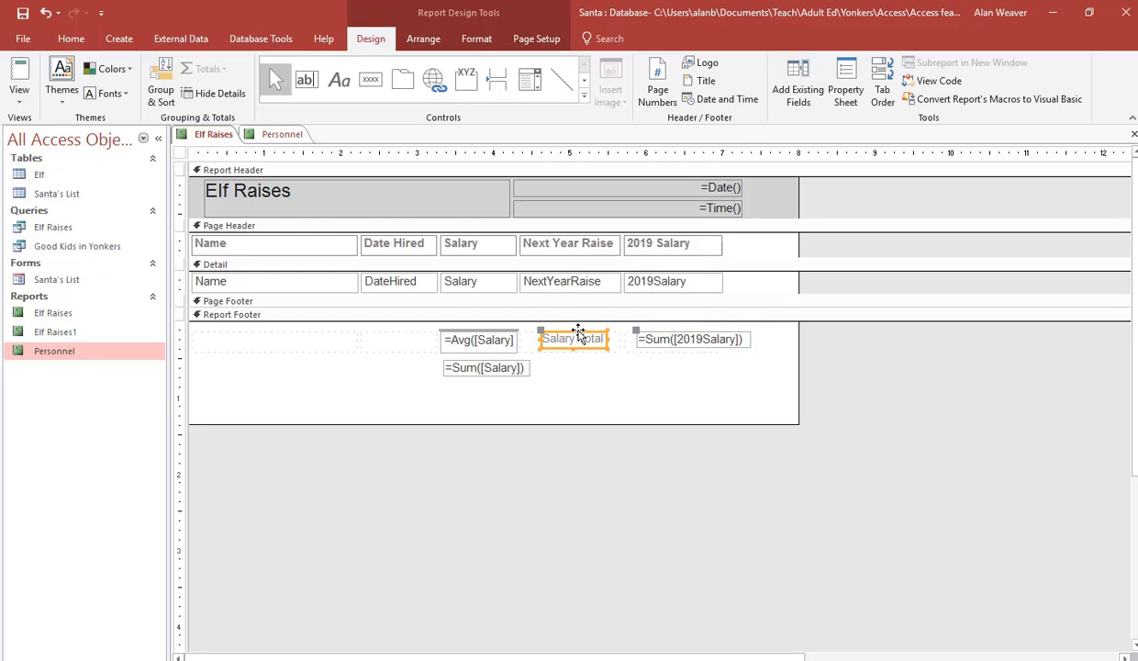
drag(577, 333, 684, 371)
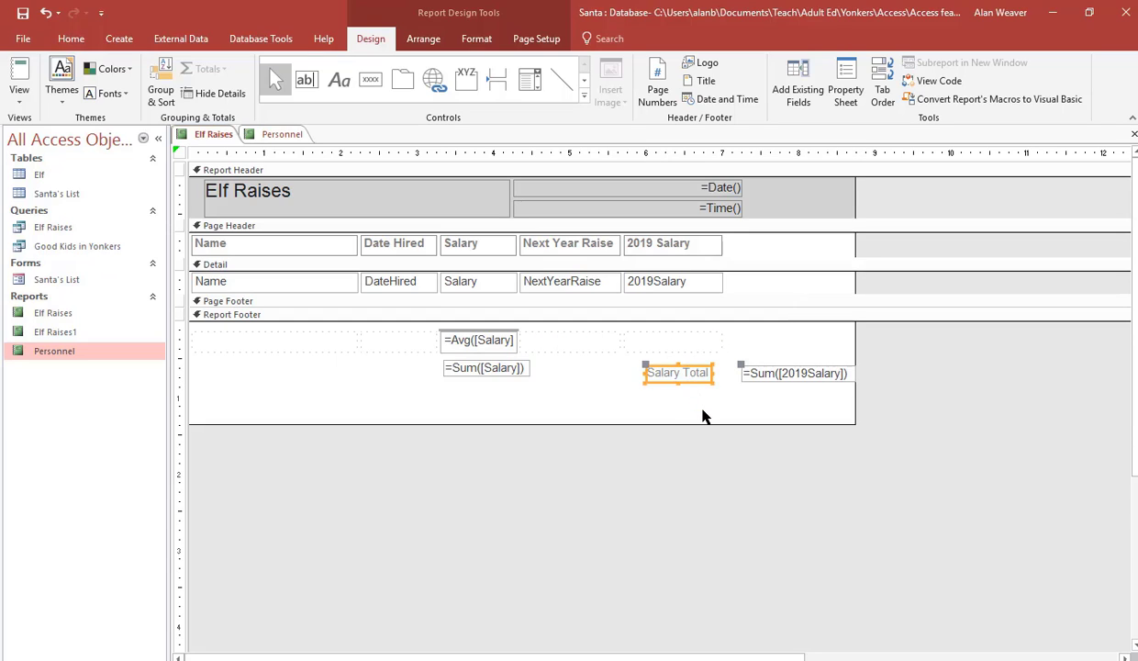
key(ctrl+z)
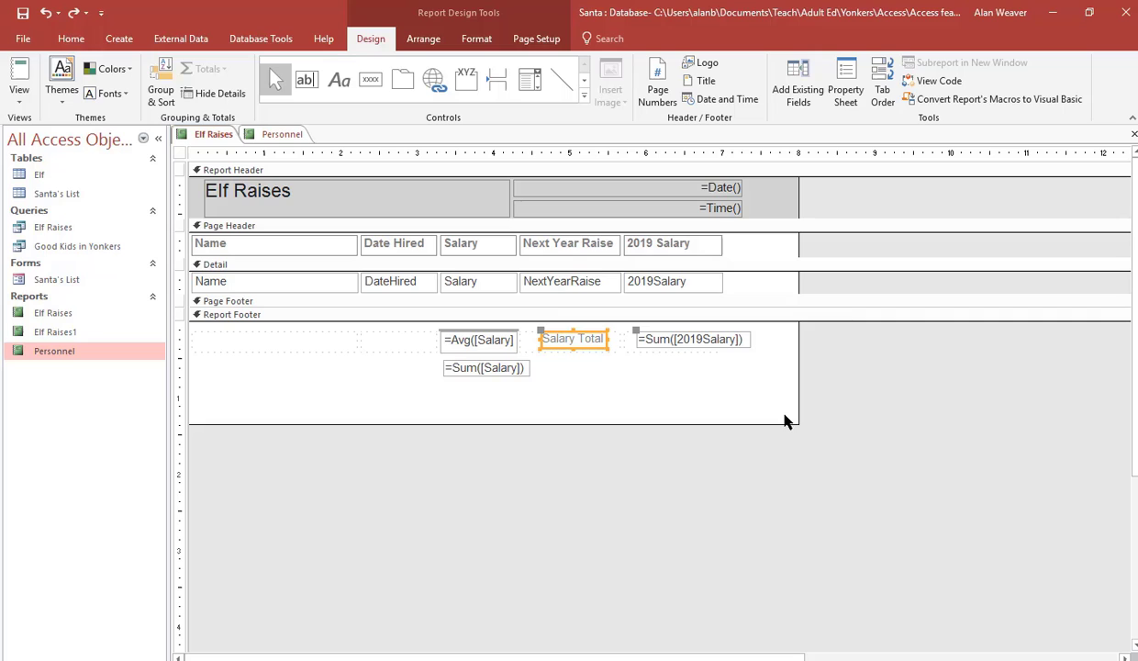
- Group the Salary Total label with its sum box, then move the label into an empty layout cell
click(429, 41)
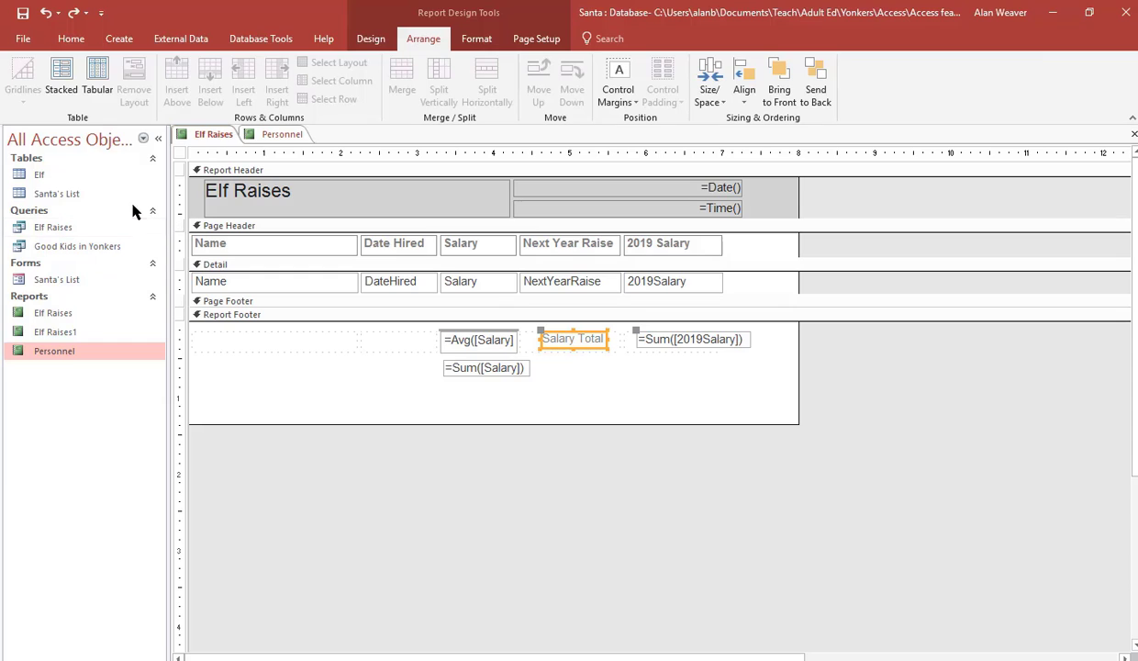
click(75, 89)
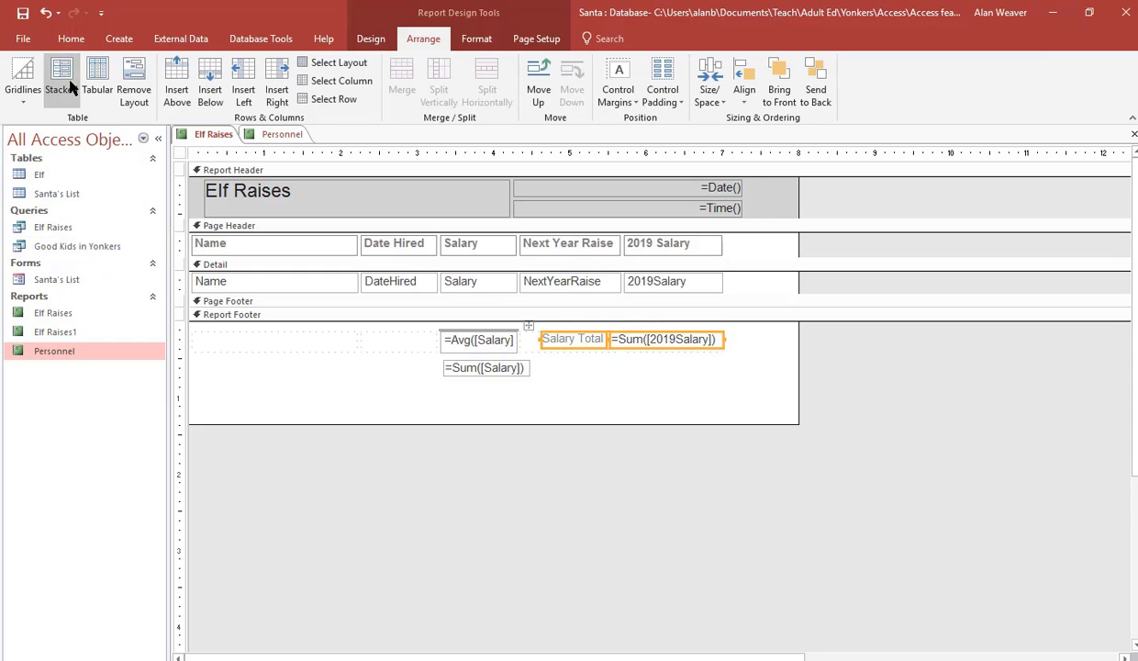
click(657, 383)
click(572, 338)
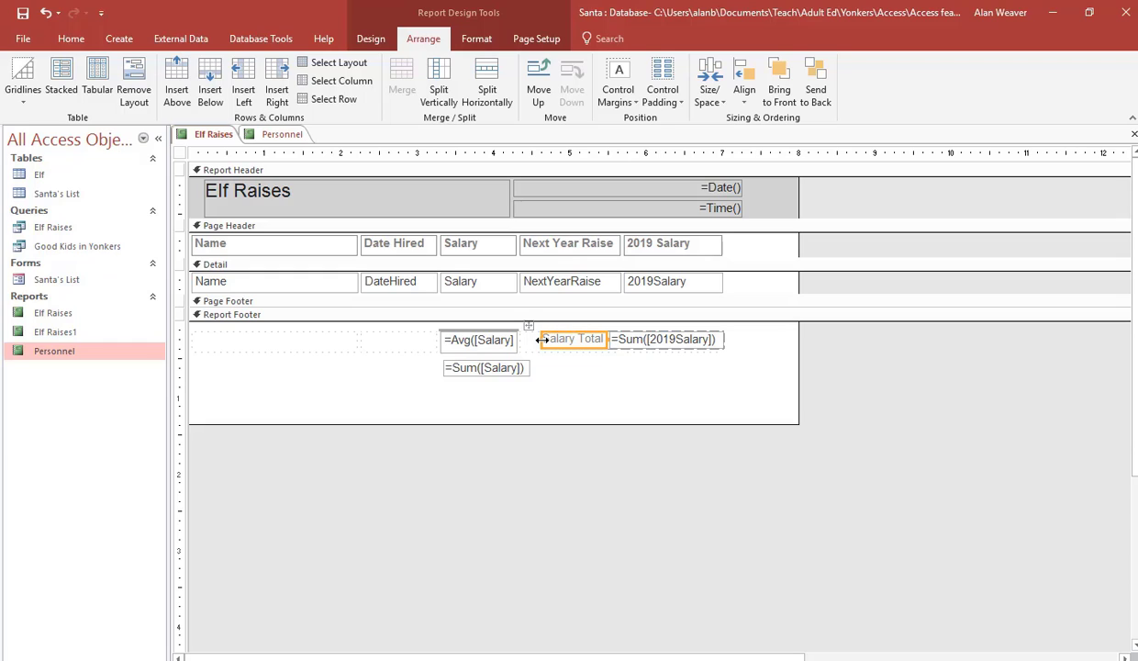
click(551, 356)
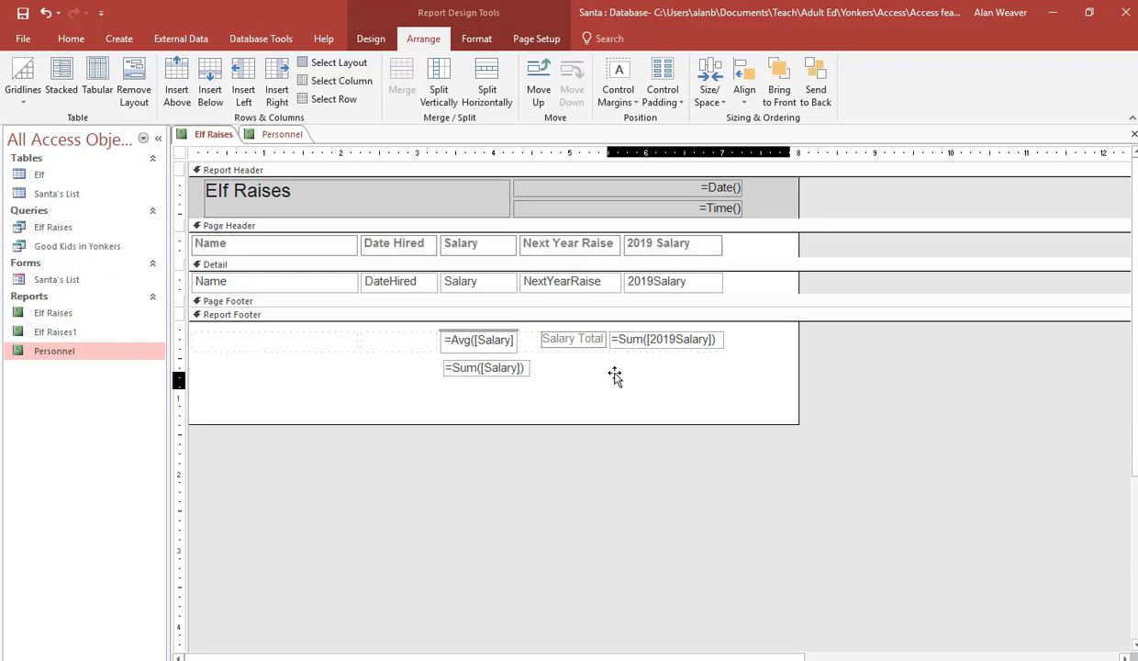
drag(549, 333, 647, 371)
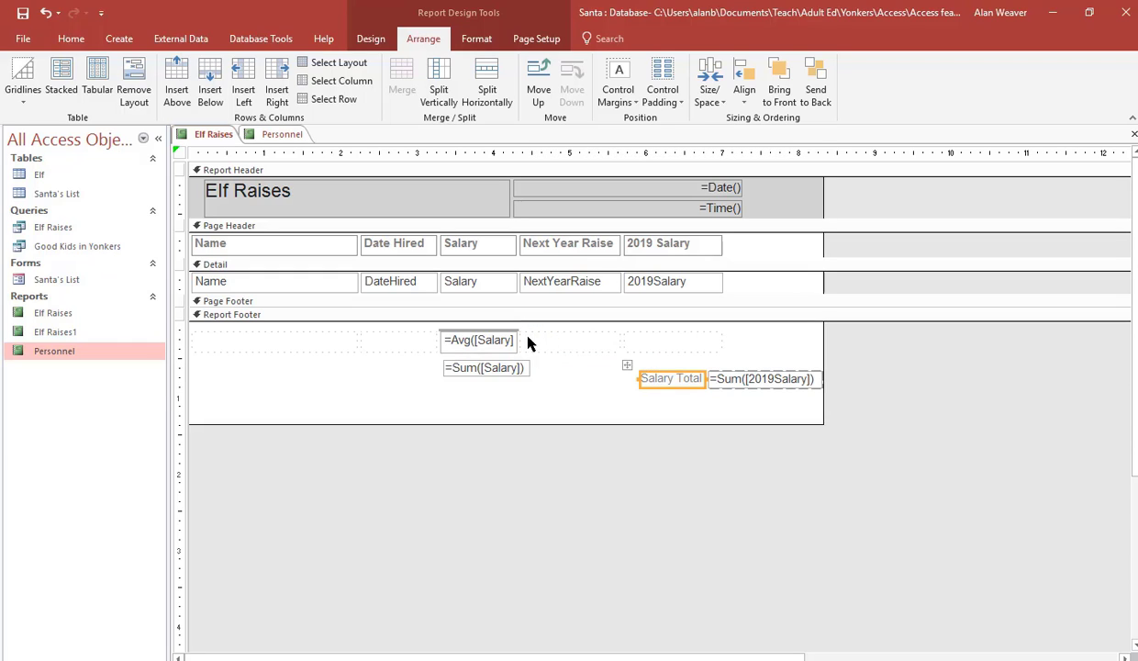
click(61, 81)
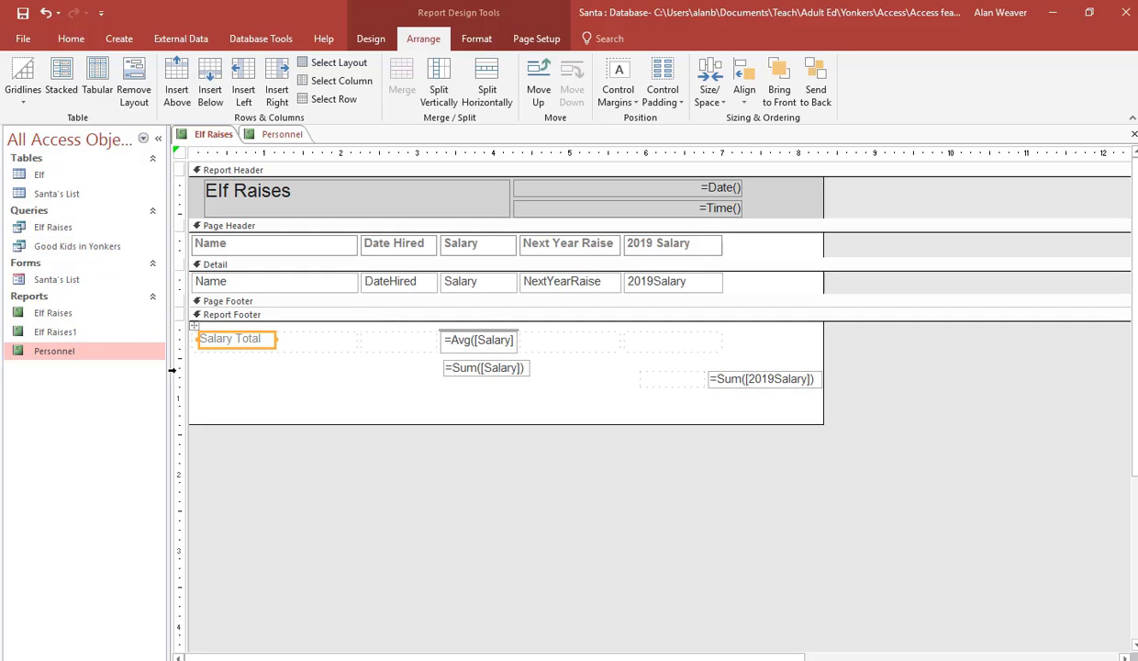
click(245, 344)
drag(246, 350, 673, 367)
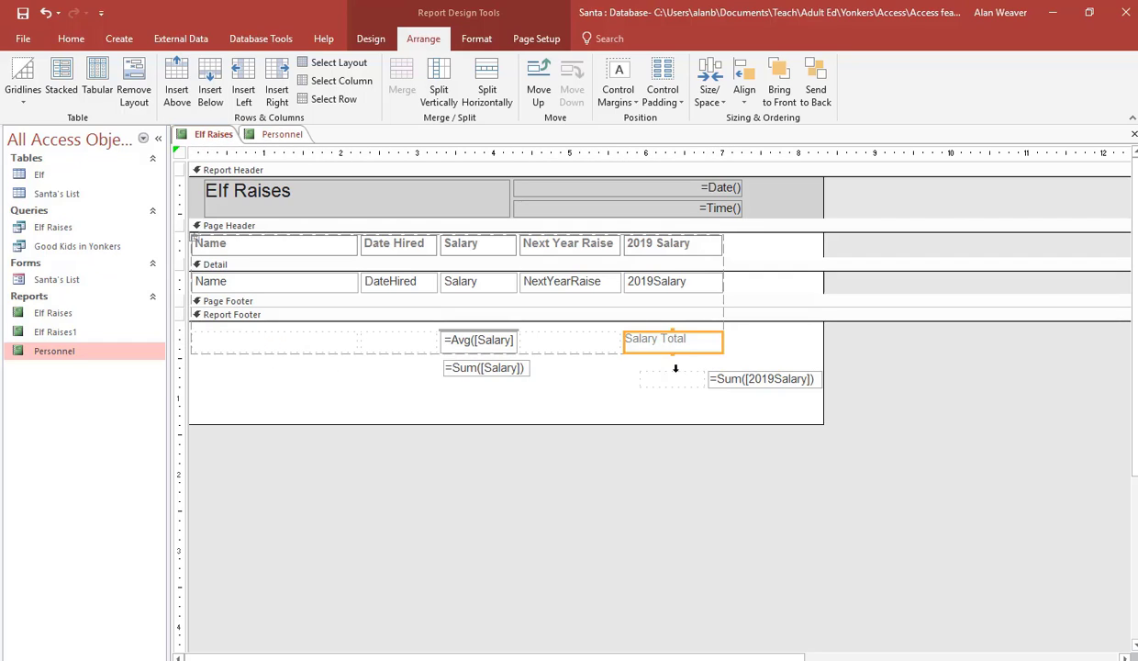
click(724, 382)
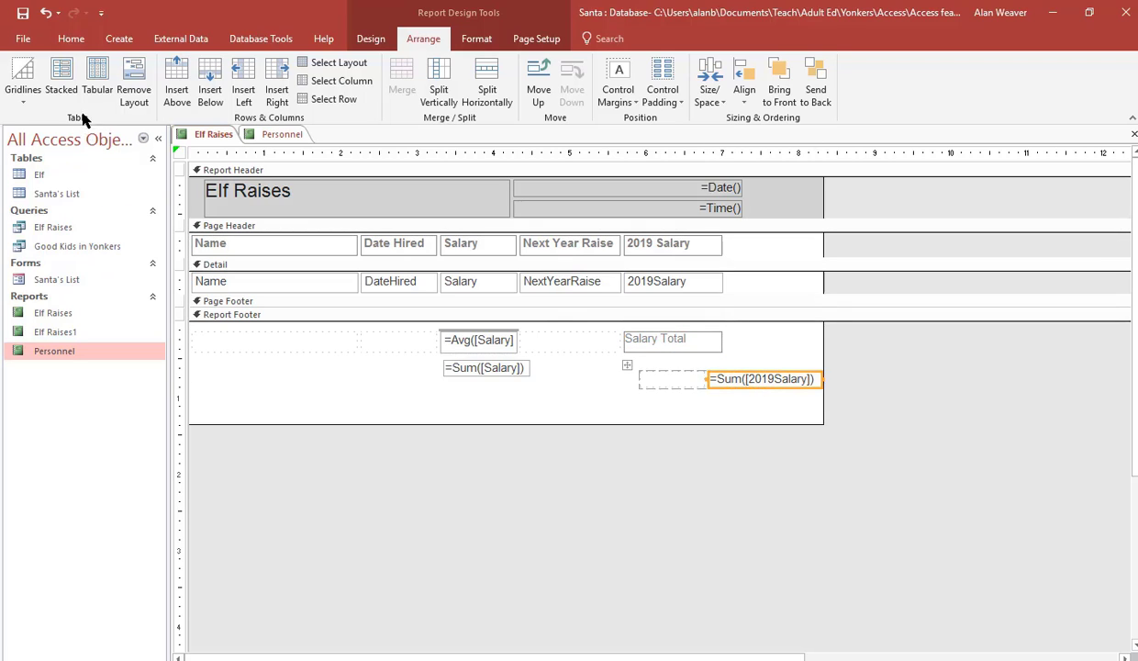
- Give =Sum([2019Salary]) its own stacked layout and nudge it under the 2019 Salary column
click(61, 81)
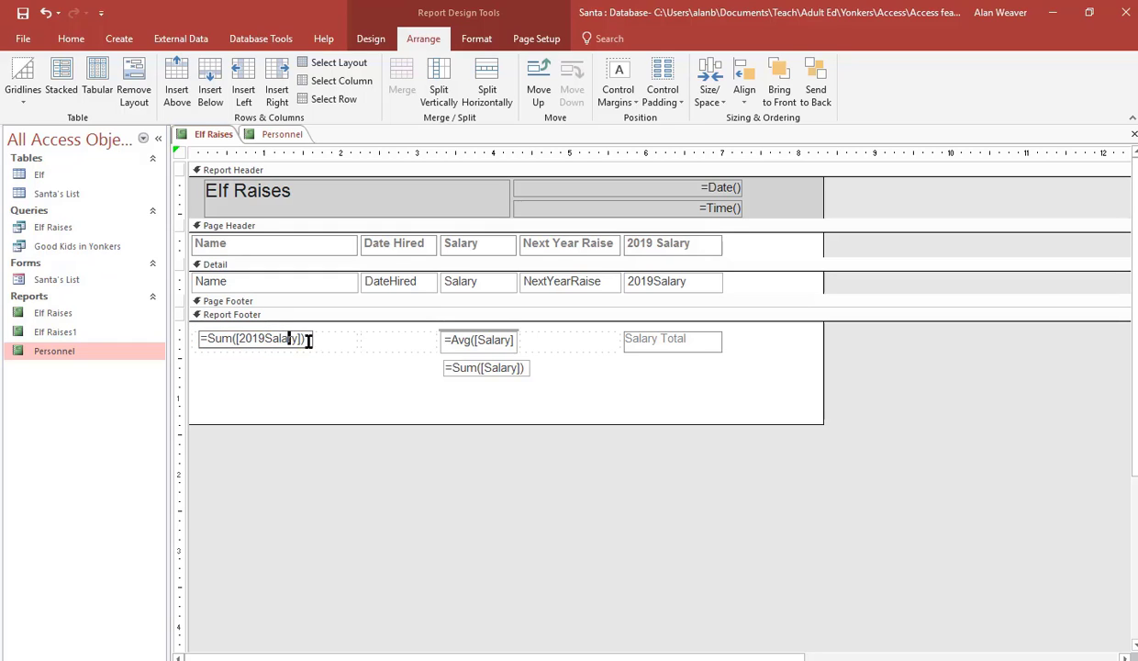
drag(304, 329, 311, 347)
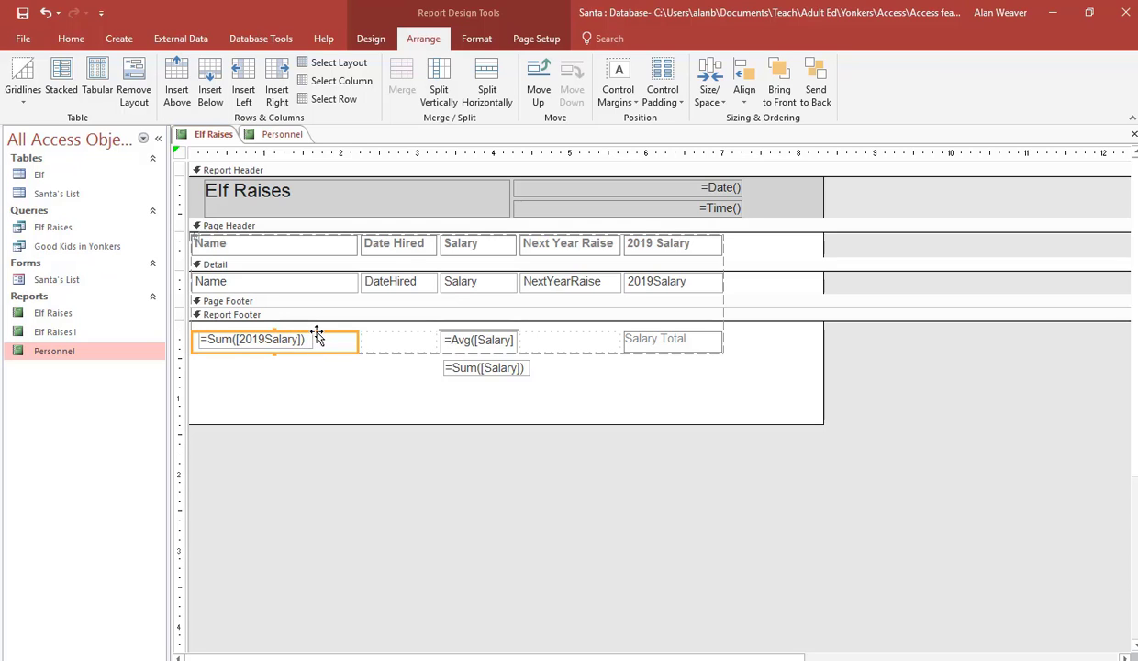
drag(320, 334, 333, 374)
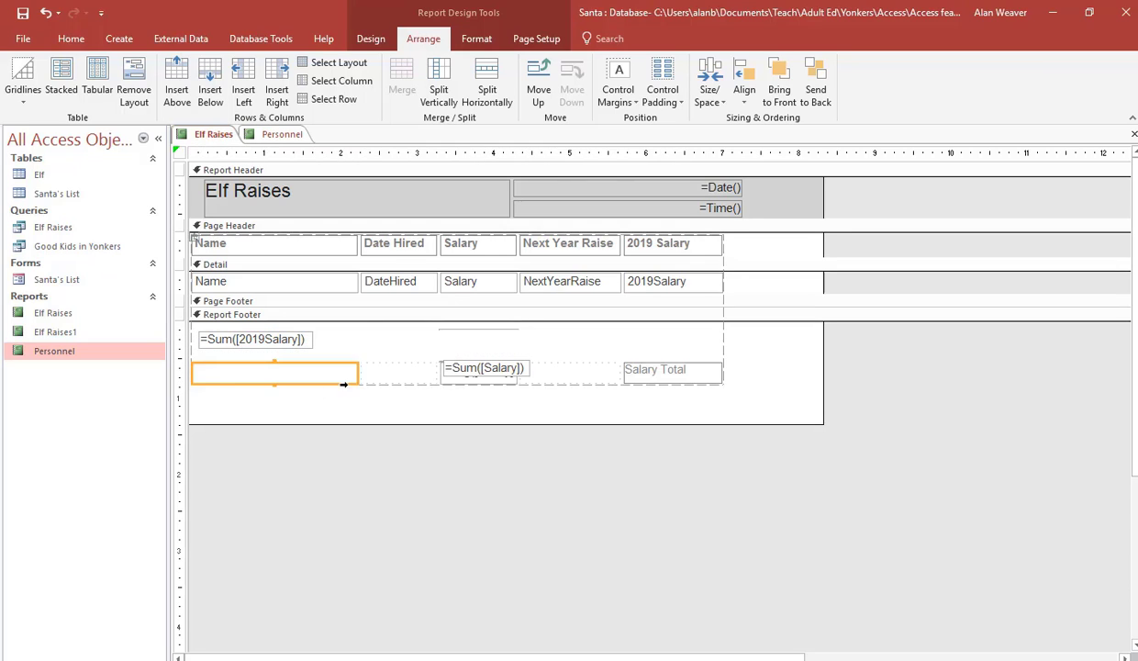
click(243, 338)
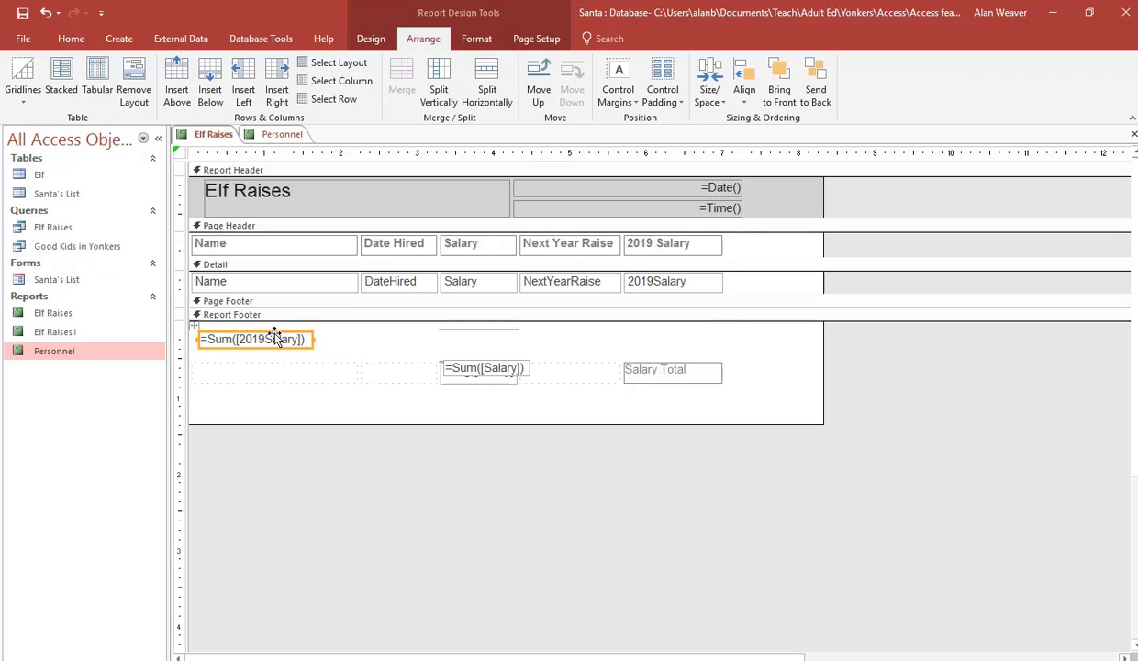
key(Right)
key(Right)
key(Right)
key(Right)
key(Right)
key(Right)
key(Right)
key(Right)
key(Right)
key(Right)
key(Right)
key(Right)
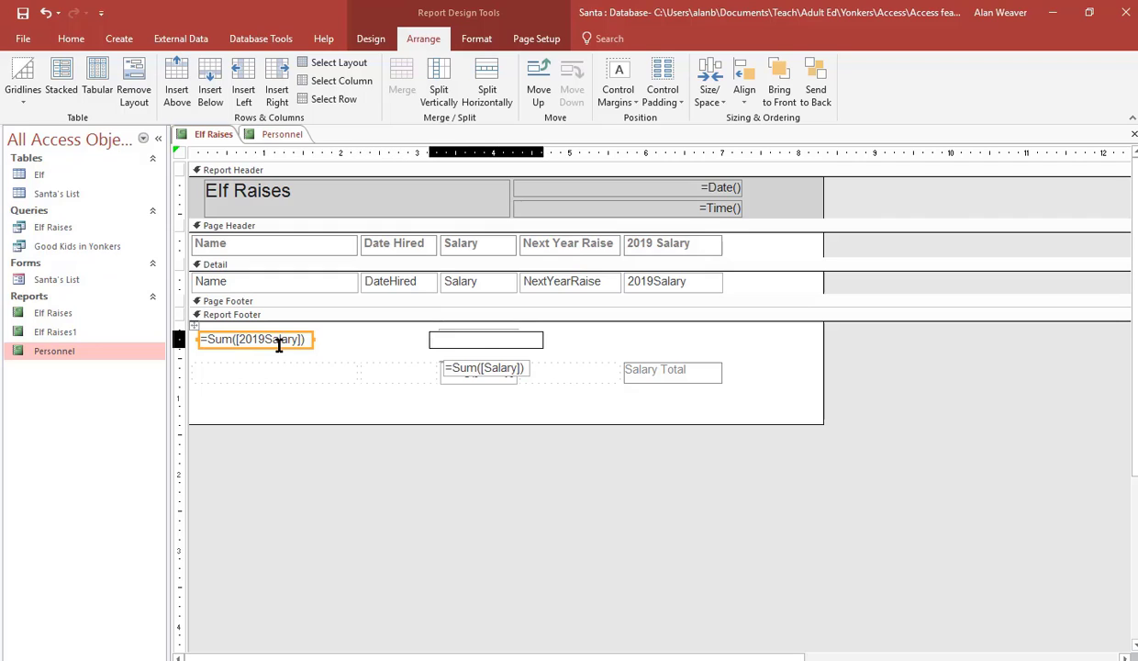
key(Right)
key(Right)
key(Right)
key(Right)
key(Right)
key(Right)
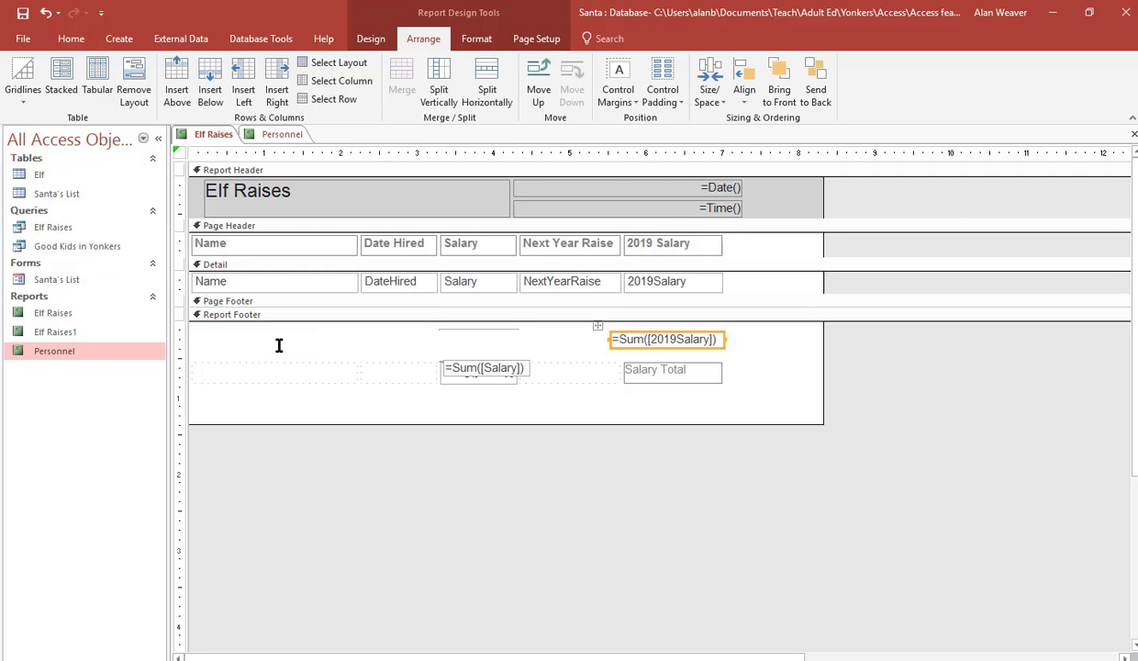
key(Right)
key(Right)
key(Right)
key(Right)
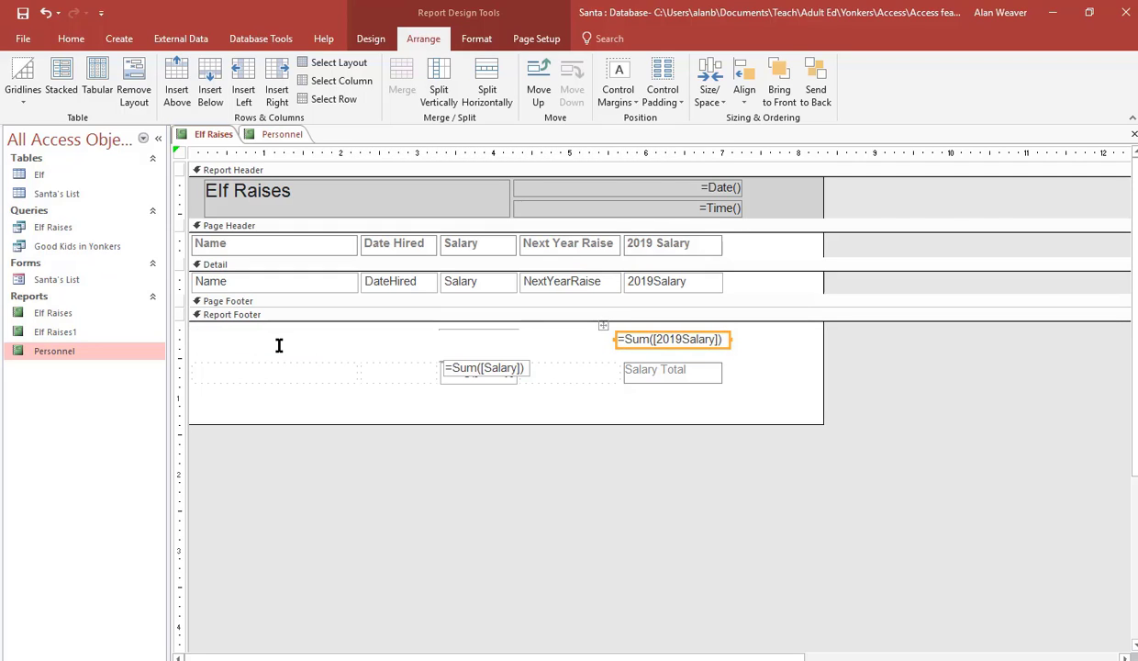
key(Right)
key(Right)
key(Right)
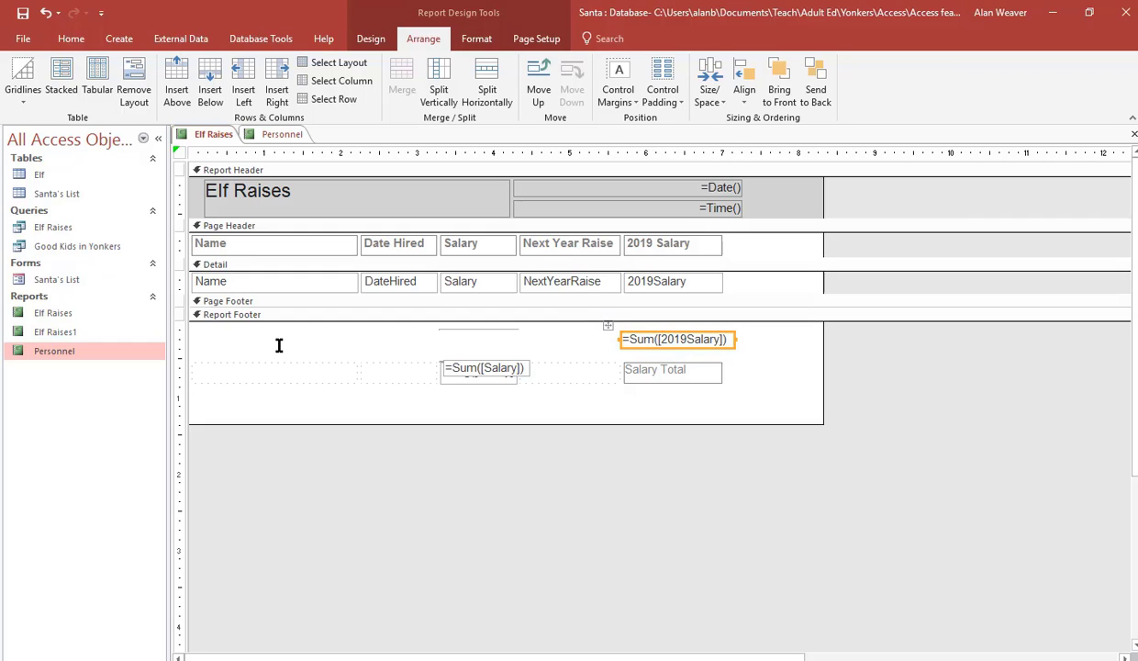
- Move the =Sum([Salary]) box above =Avg([Salary]) and nudge it level with =Sum([2019Salary])
click(477, 338)
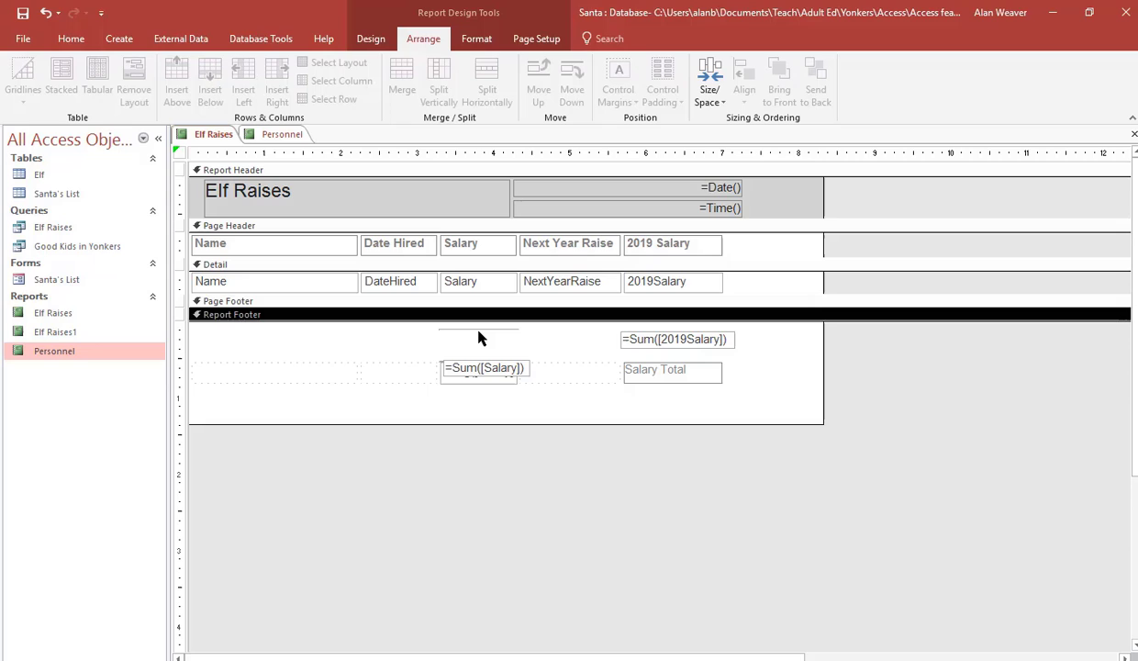
click(527, 368)
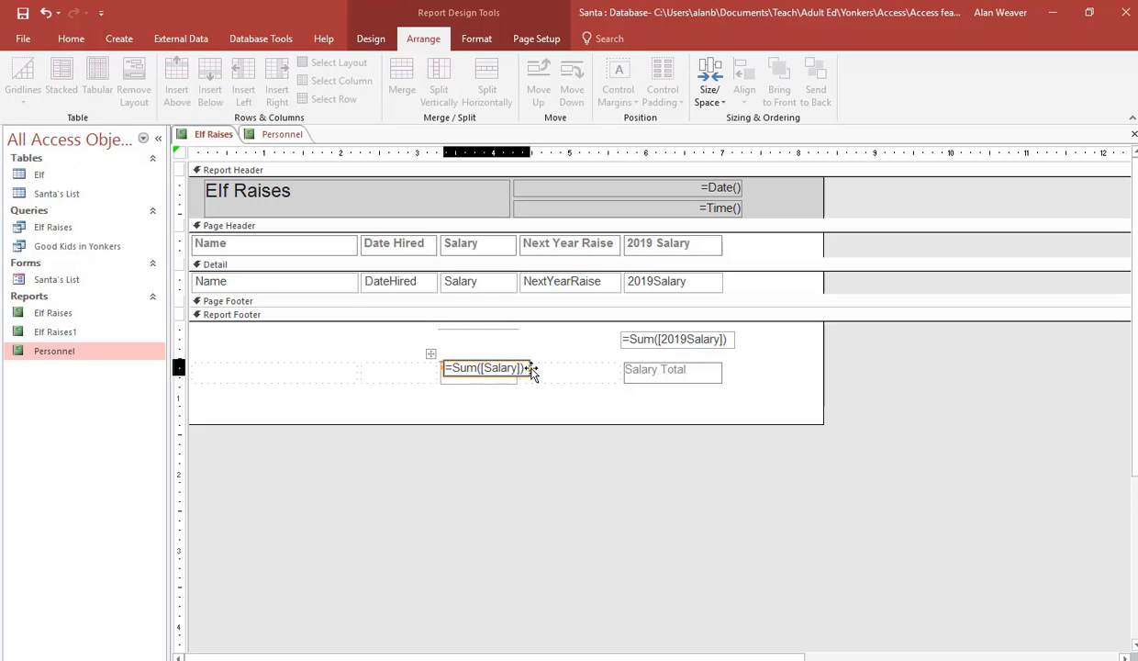
click(445, 365)
click(461, 365)
click(461, 364)
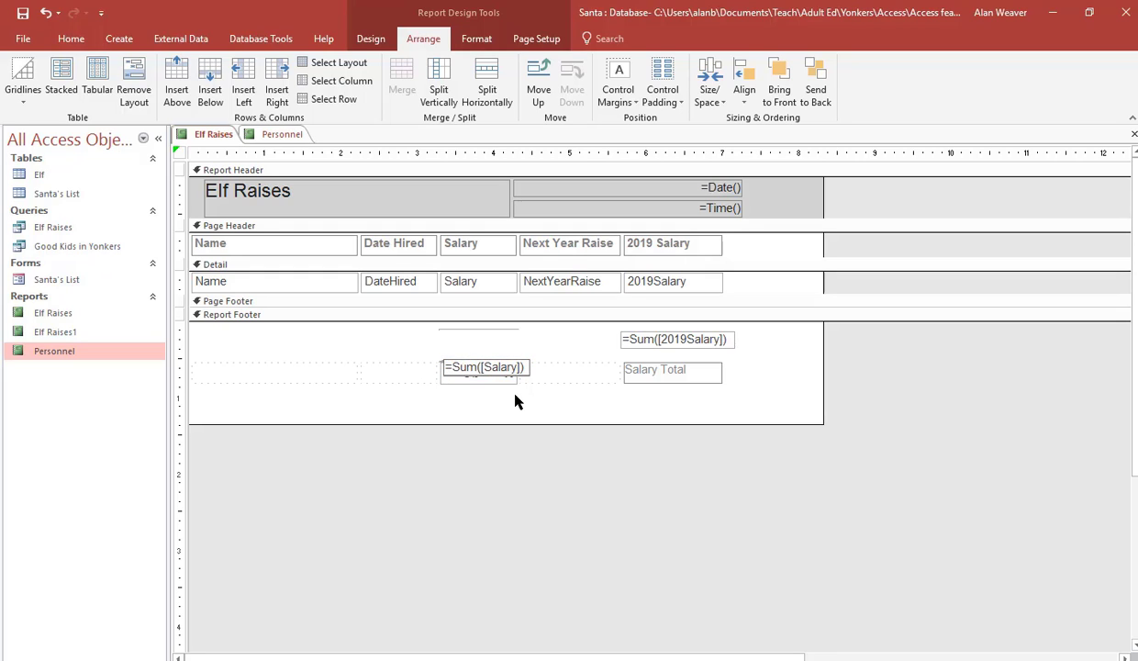
click(578, 372)
click(464, 365)
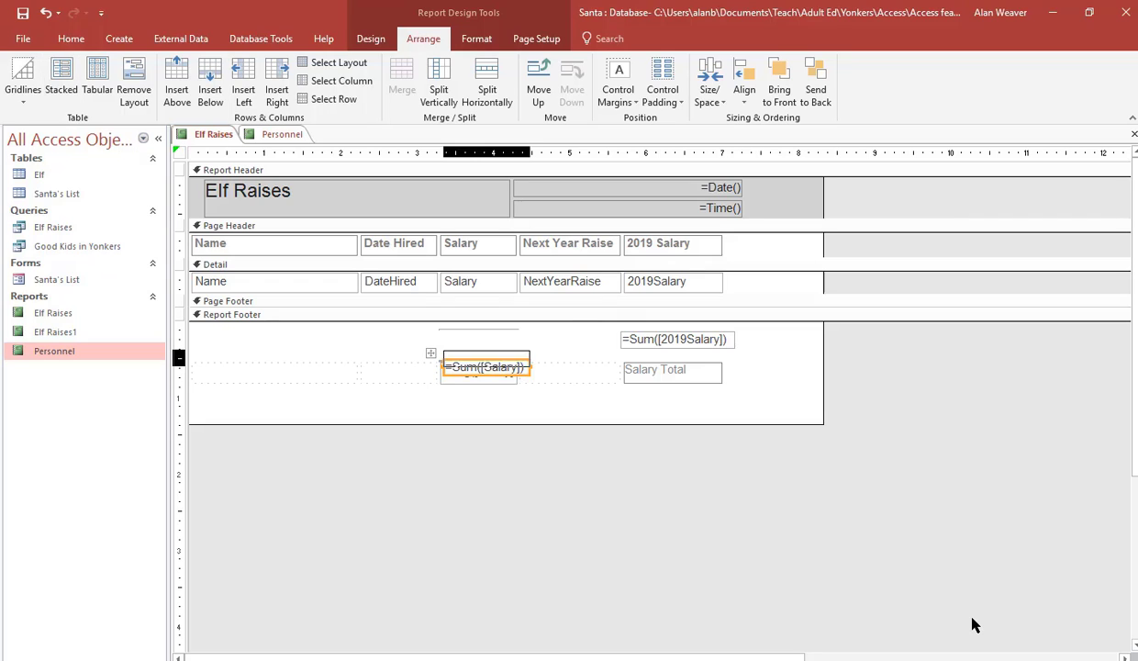
key(Up)
key(Down)
key(Down)
key(Down)
key(Down)
key(Down)
key(Down)
key(Down)
key(Down)
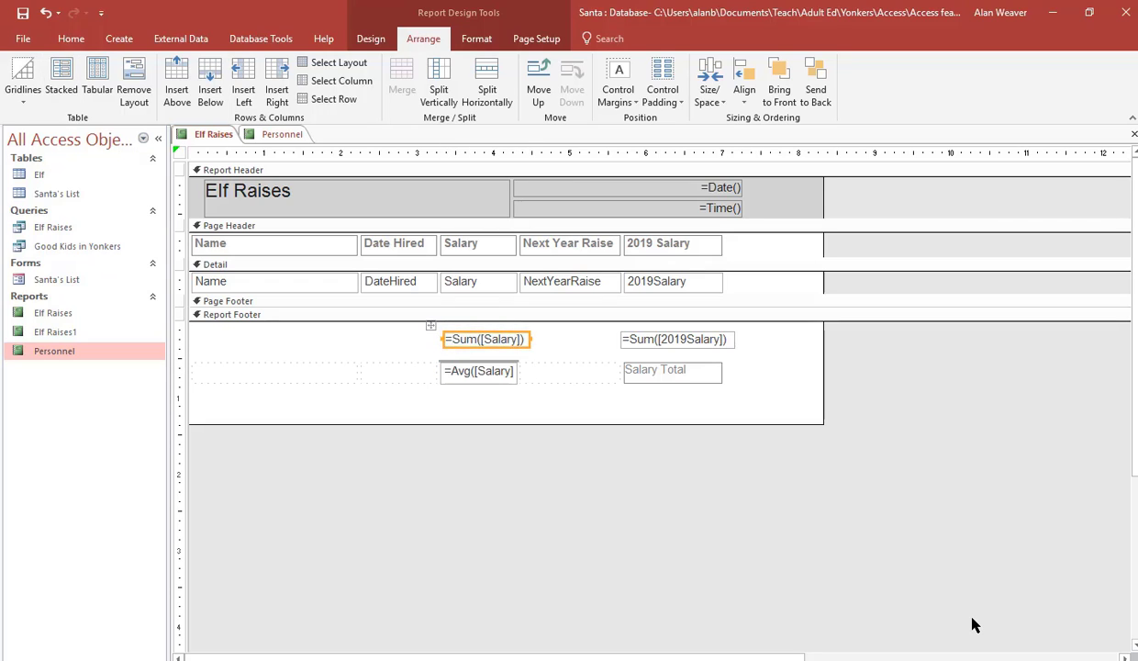
key(Down)
key(Down)
key(Down)
key(Left)
key(Left)
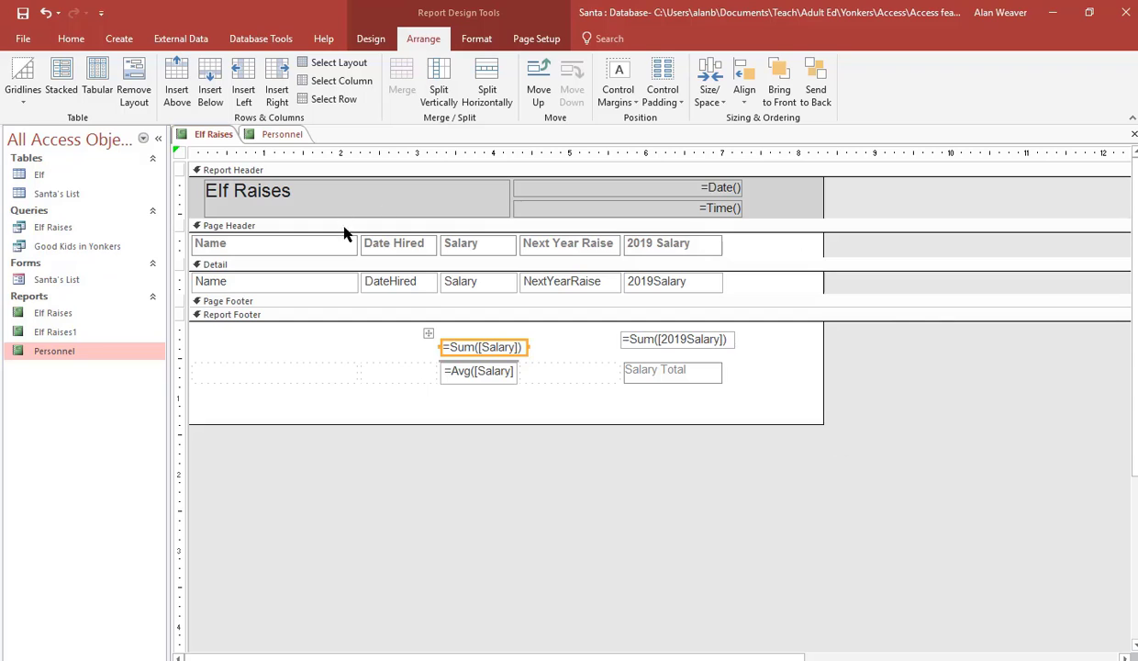
right_click(217, 139)
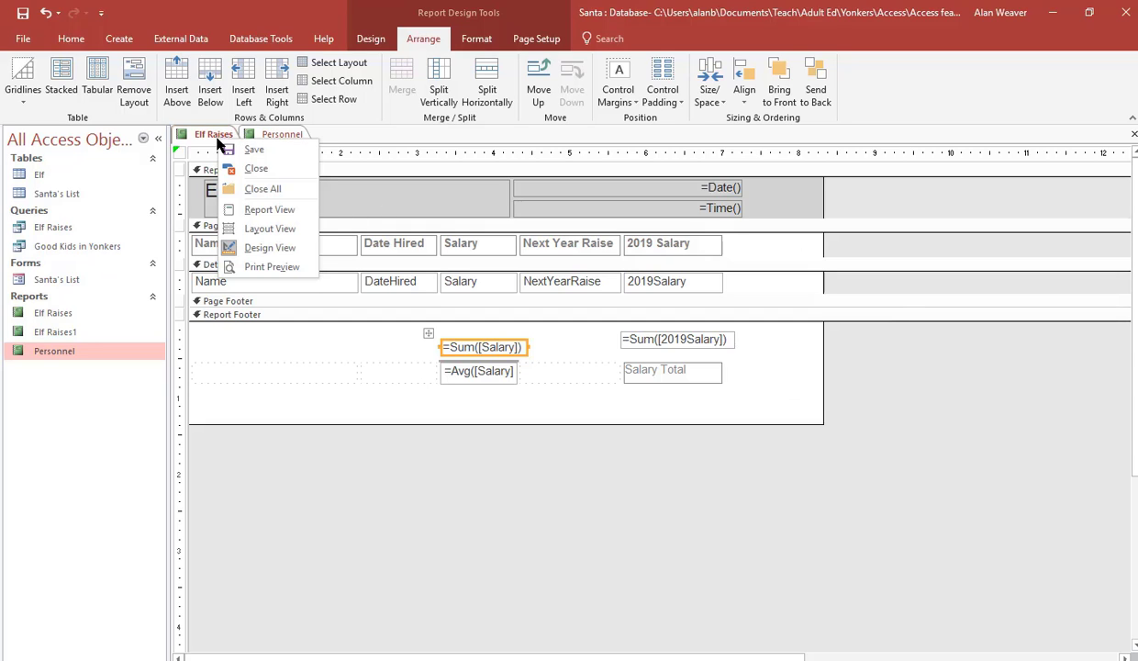
click(277, 268)
click(538, 401)
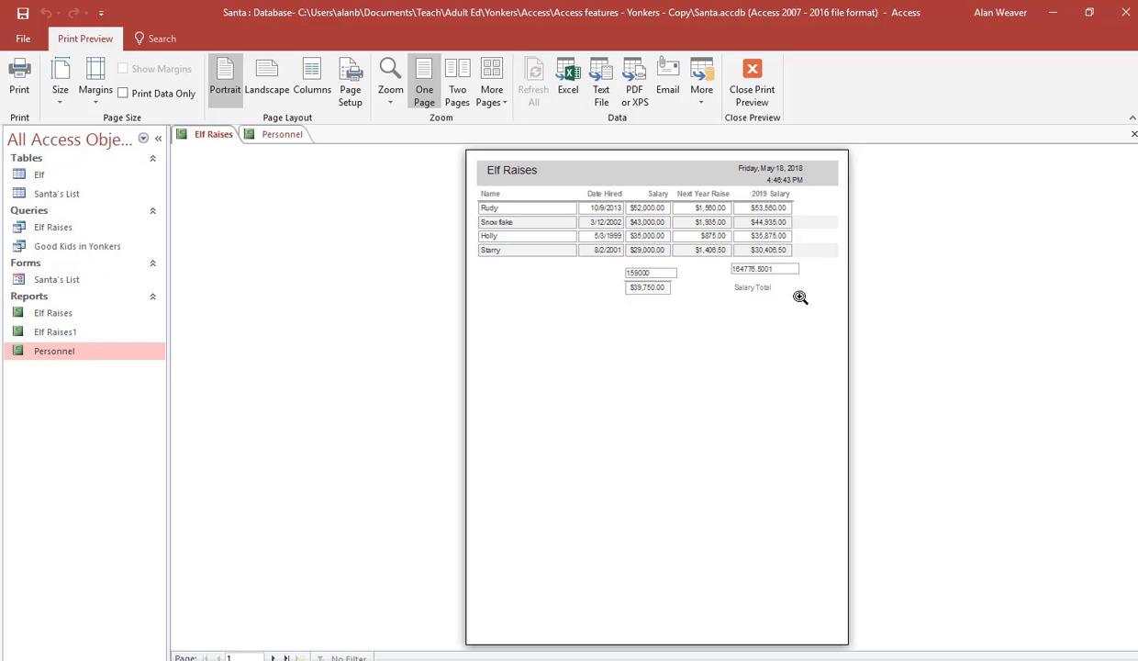
key(Escape)
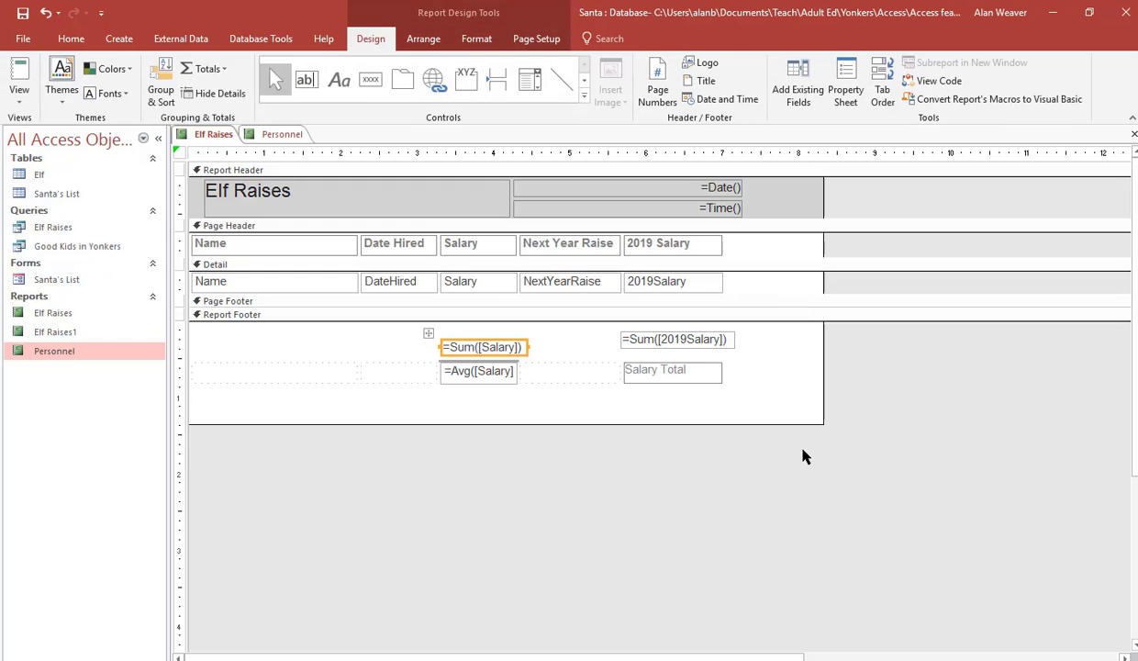
- Pull the report's right edge in slightly and raise the Report Footer's bottom edge
click(682, 339)
drag(821, 190, 802, 192)
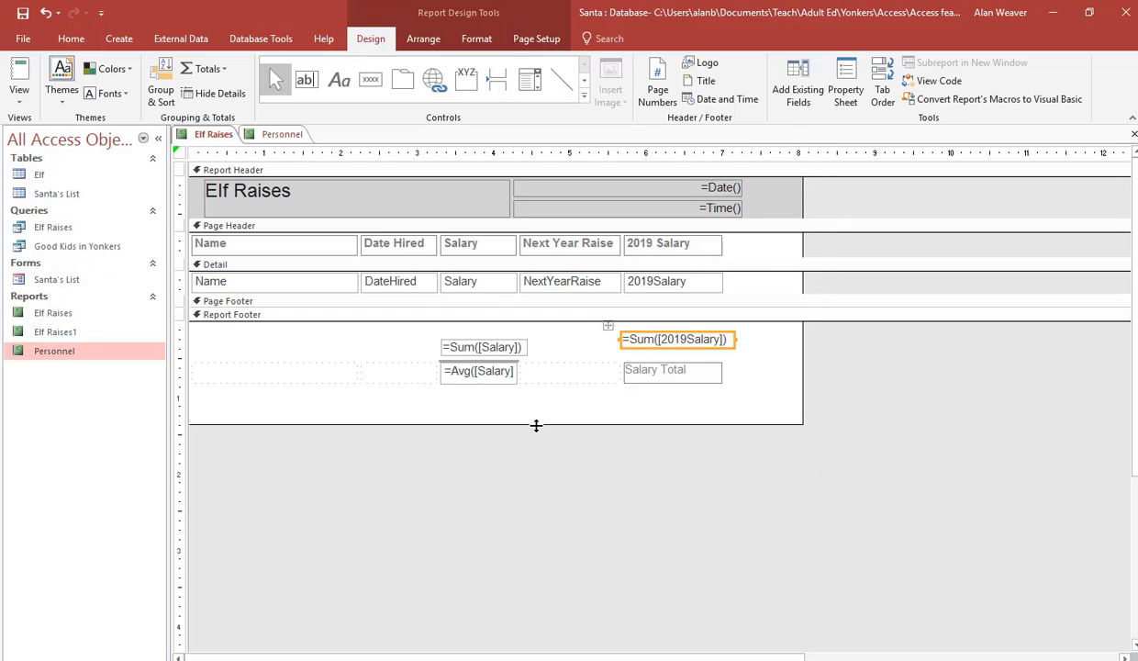
drag(536, 425, 539, 405)
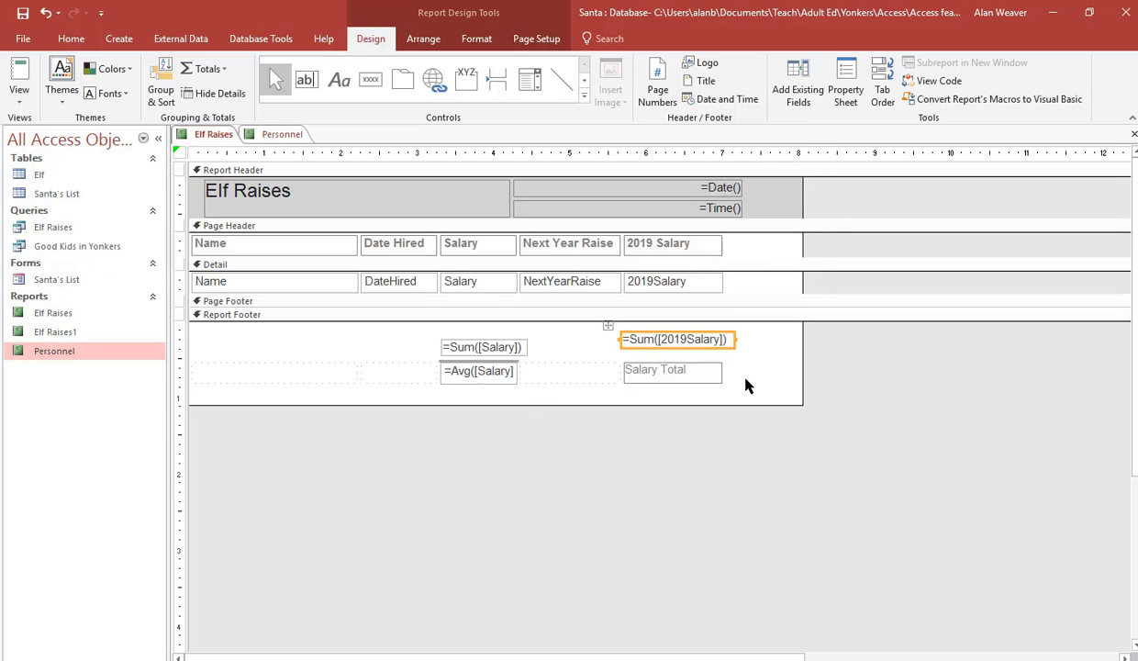
right_click(684, 339)
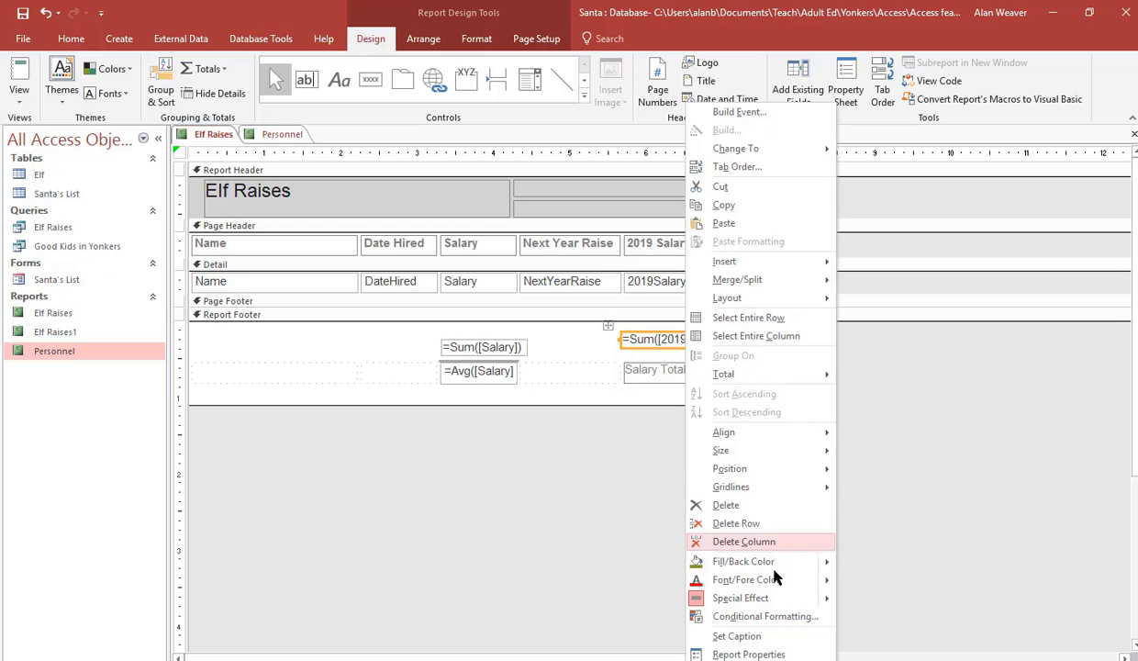
- Format the =Sum([2019Salary]) total as Currency and check it in Report View ($164,776.50)
key(F4)
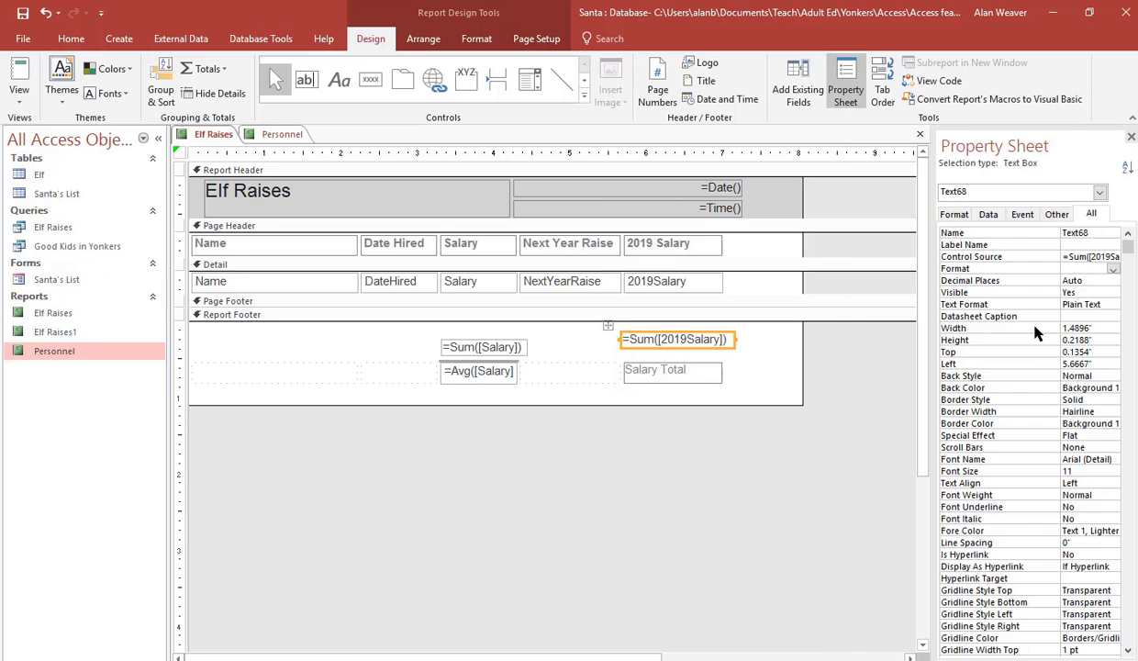
click(1113, 269)
click(1081, 368)
click(750, 390)
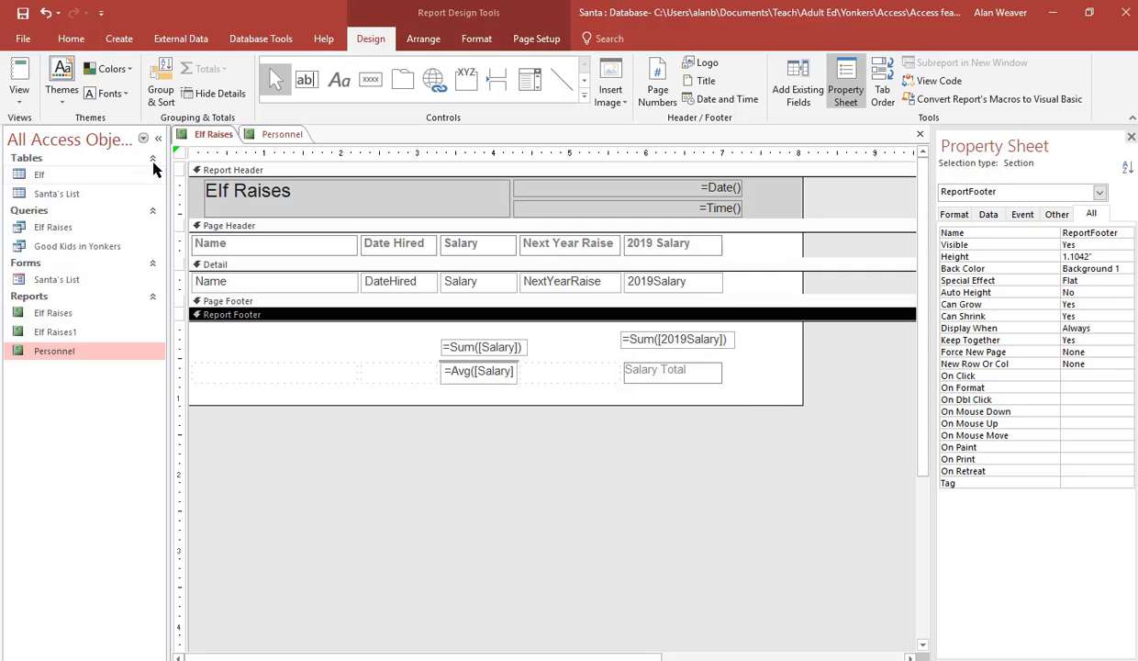
right_click(221, 137)
click(261, 209)
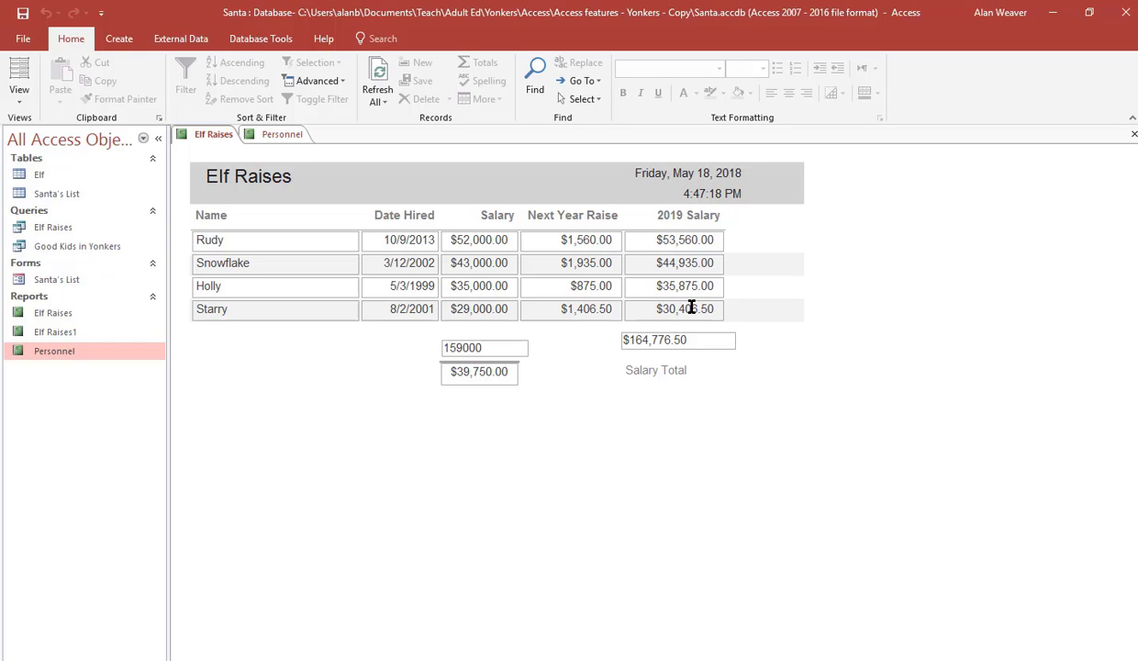
- Switch the Elf Raises report back to Design View and select the 2019 Salary sum total
click(20, 95)
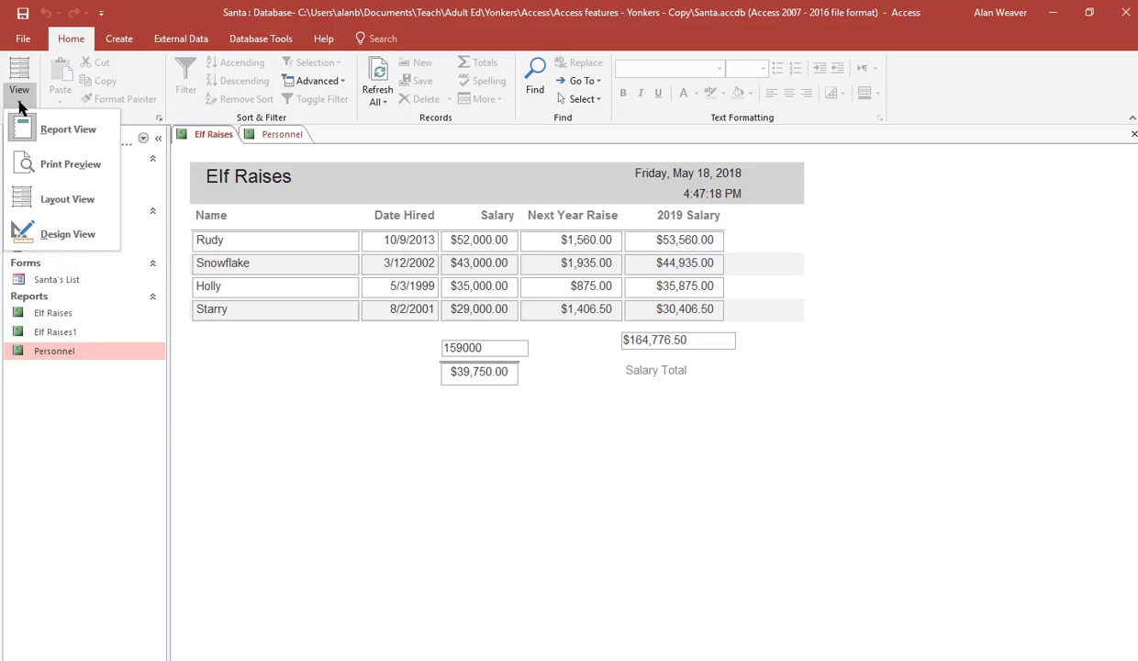
click(55, 195)
click(661, 336)
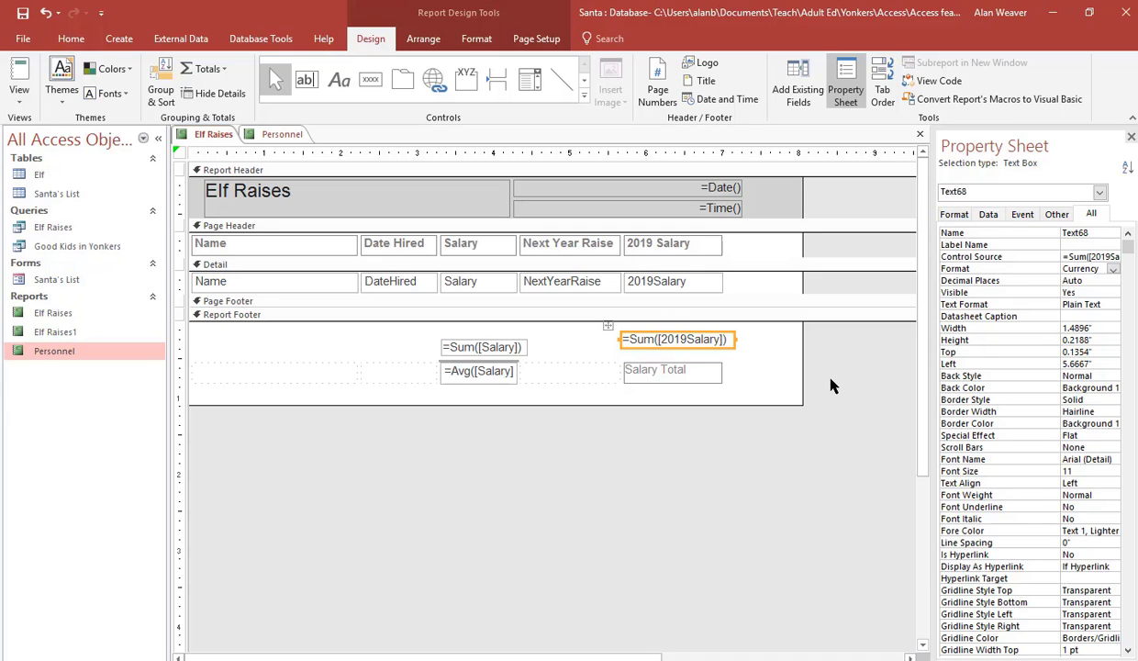
- Nudge the =Sum([2019Salary]) box one step left and check its position in Report View
key(Left)
key(Left)
key(Left)
key(Left)
key(Left)
key(Left)
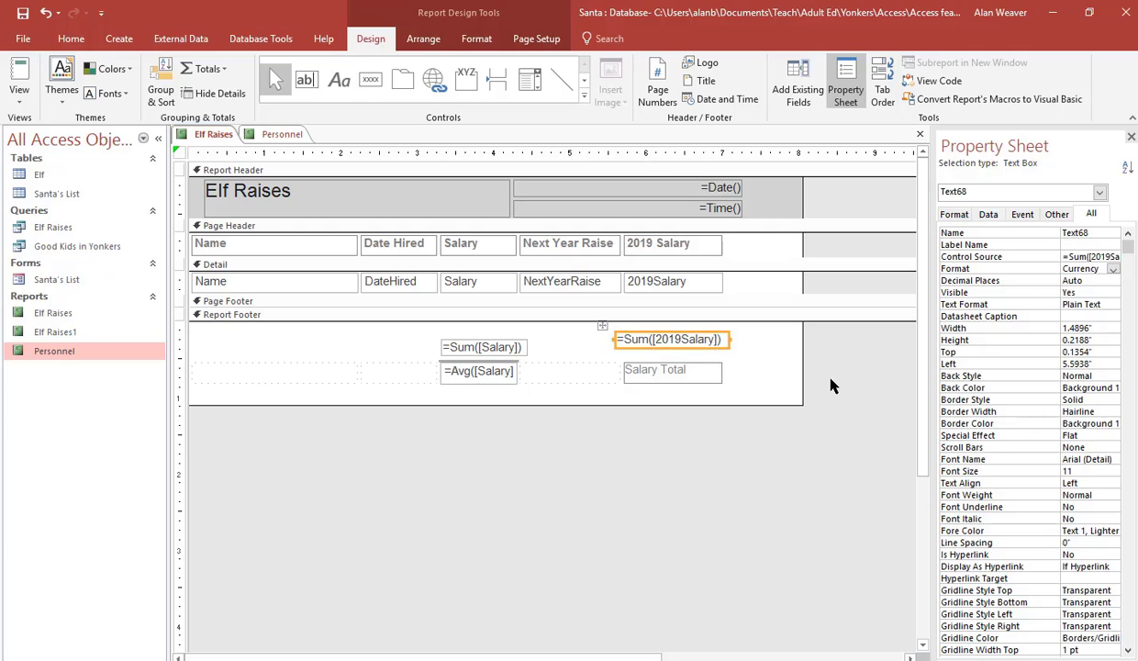
key(Left)
key(Left)
key(Left)
key(Left)
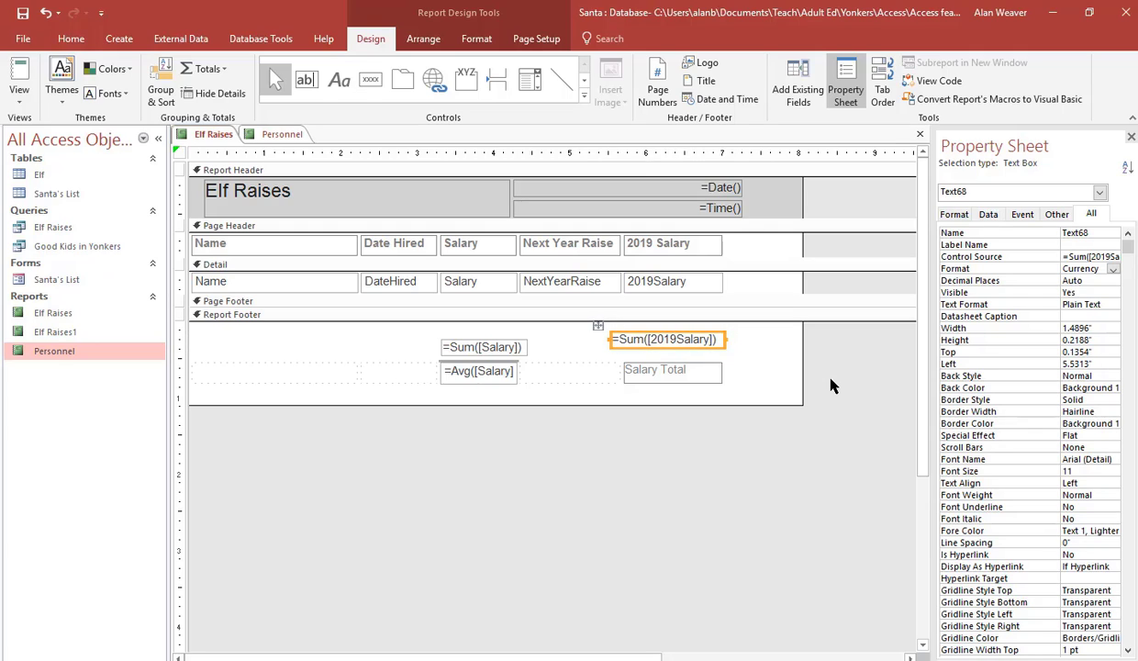
key(Right)
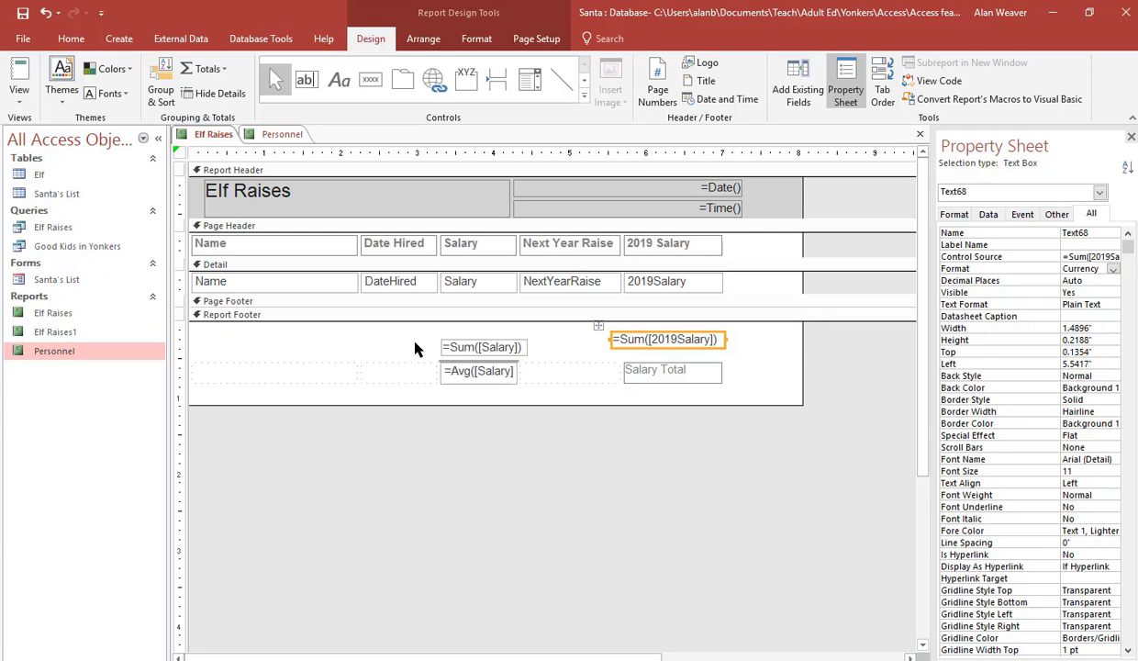
right_click(213, 135)
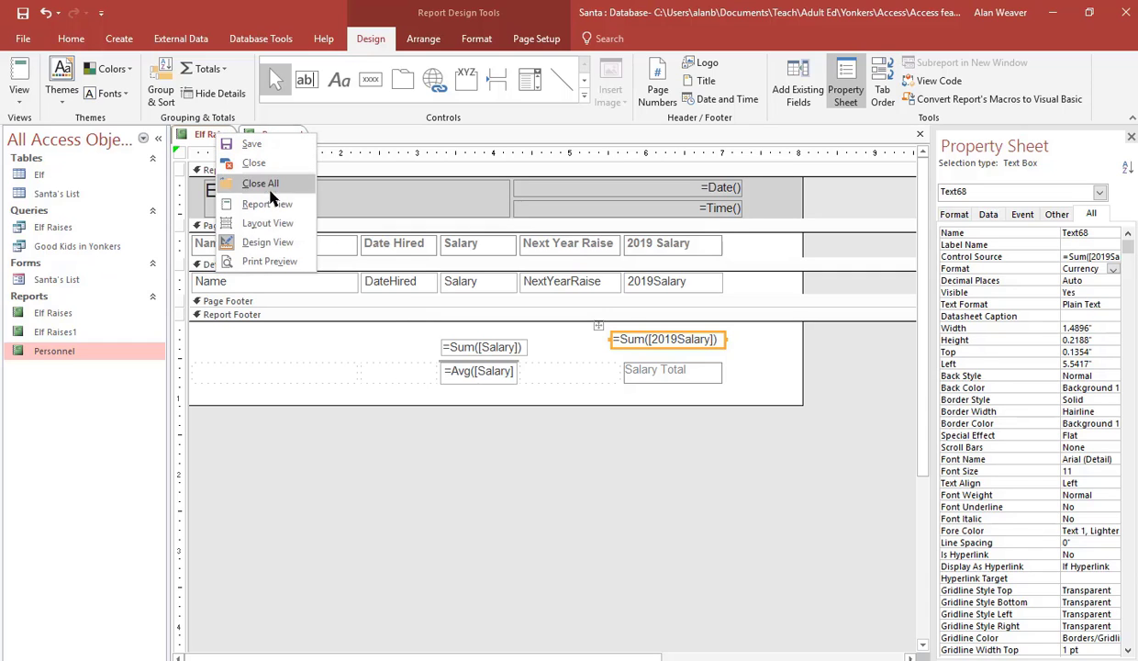
click(271, 204)
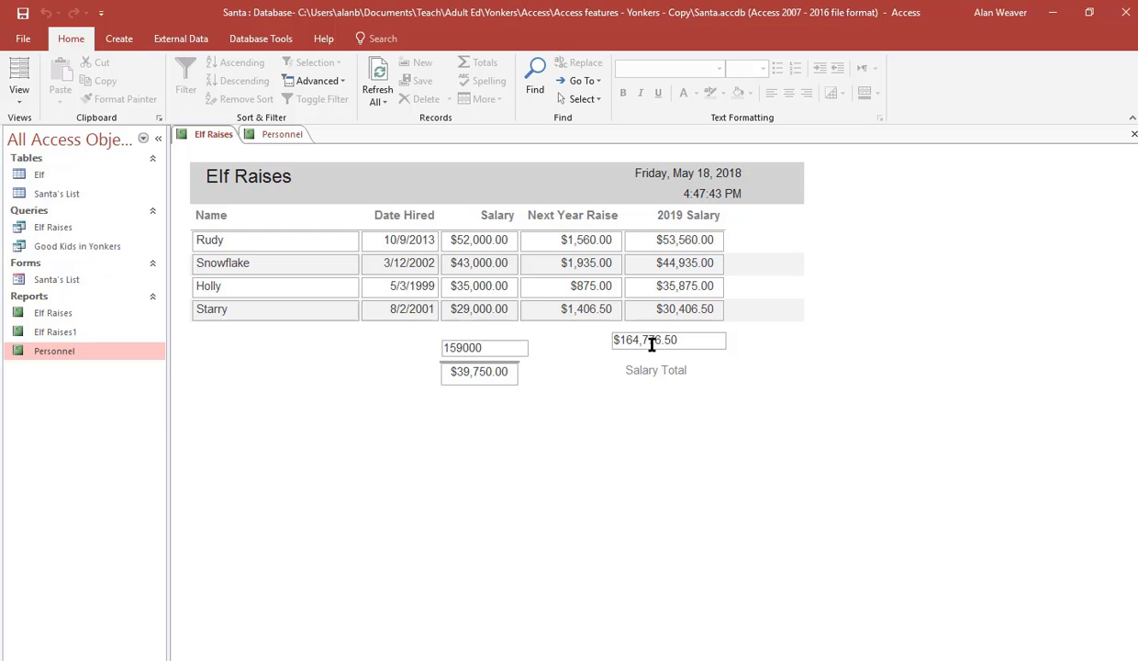
- Return to Design View and right-align the 2019 Salary total
click(26, 107)
click(60, 232)
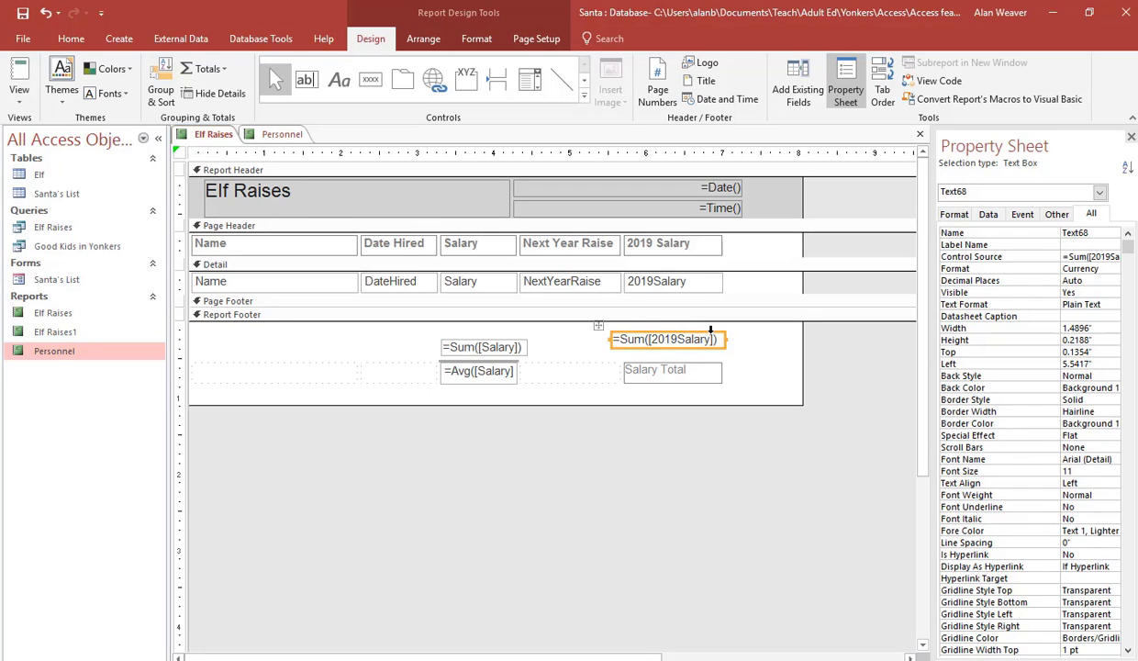
key(ctrl+r)
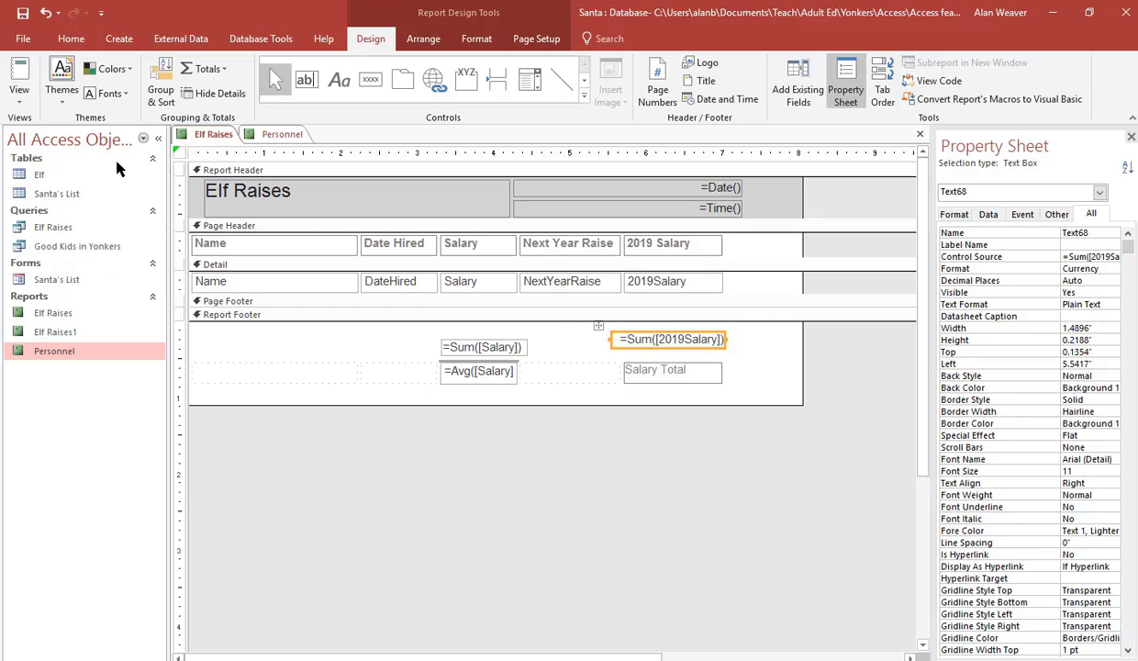
- Open Print Preview, dismiss the page-width warning and zoom in on the Sum and Avg totals
click(26, 103)
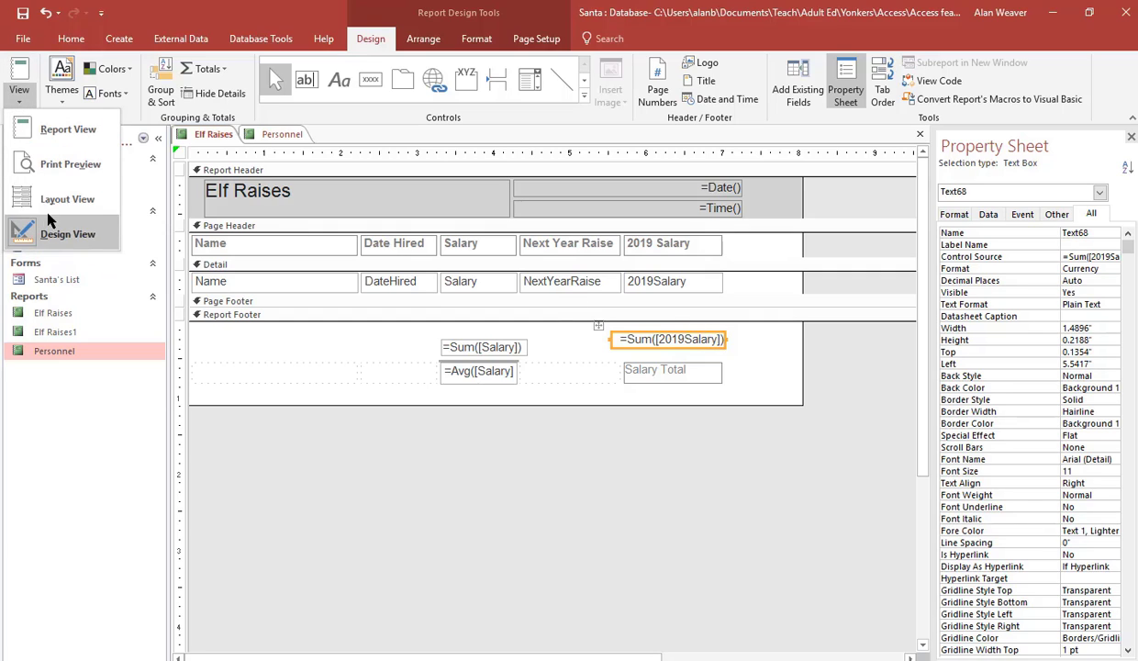
click(69, 165)
click(542, 400)
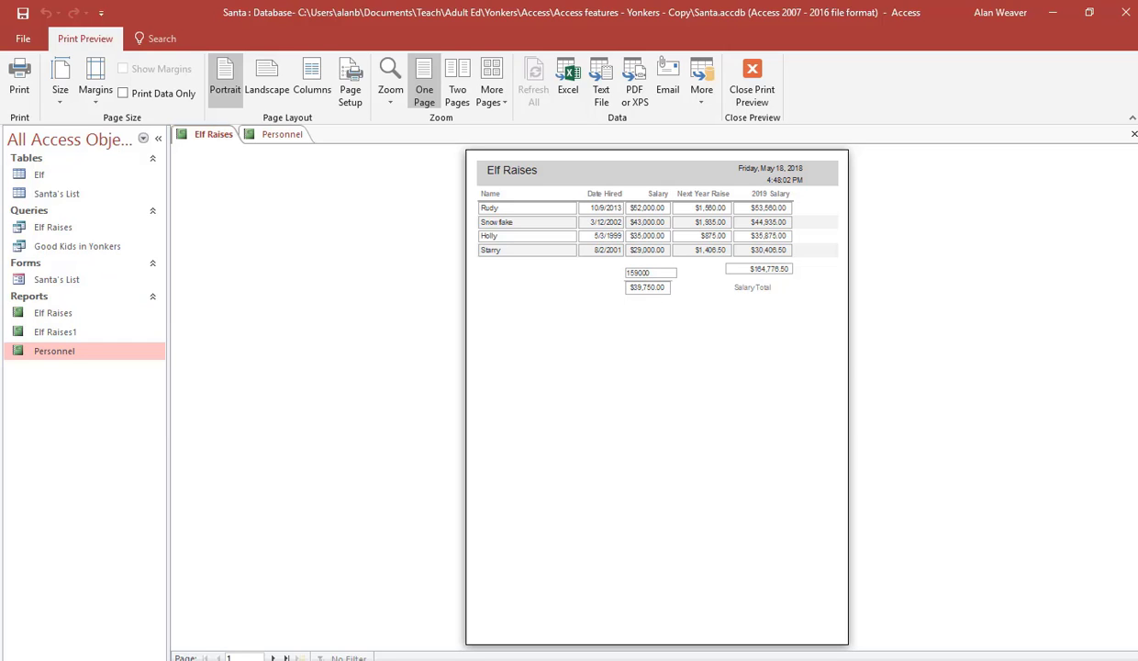
click(627, 312)
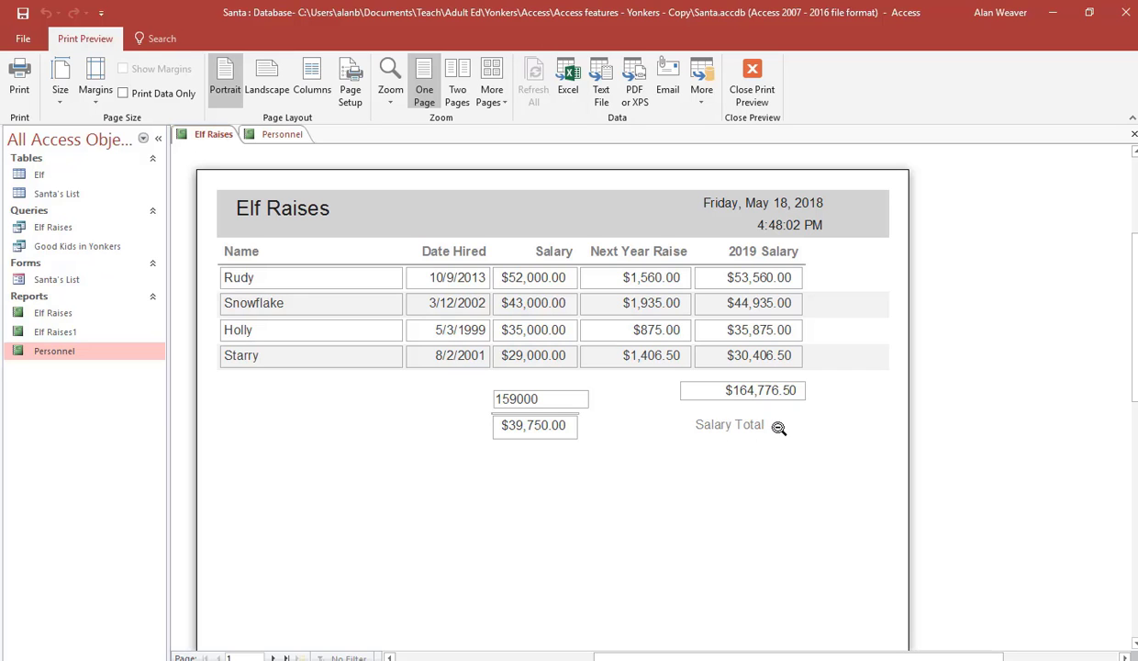
- Close Print Preview and set the Elf Raises title to 1st Cav font, red, about 26 pt
click(751, 85)
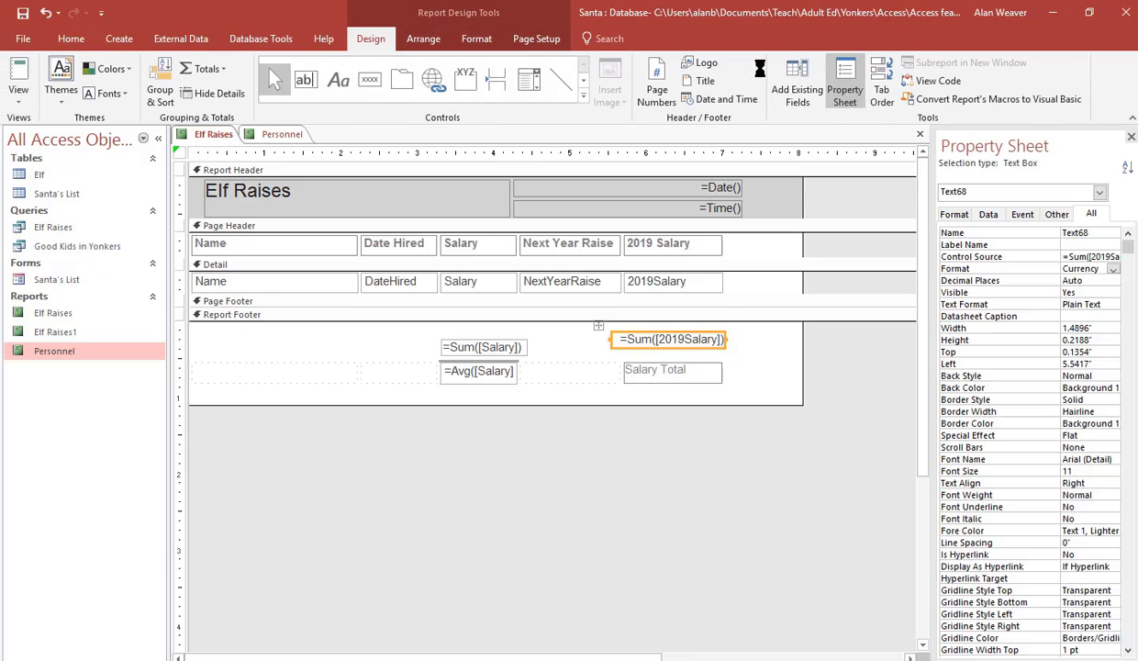
click(353, 207)
click(289, 183)
drag(288, 181, 206, 174)
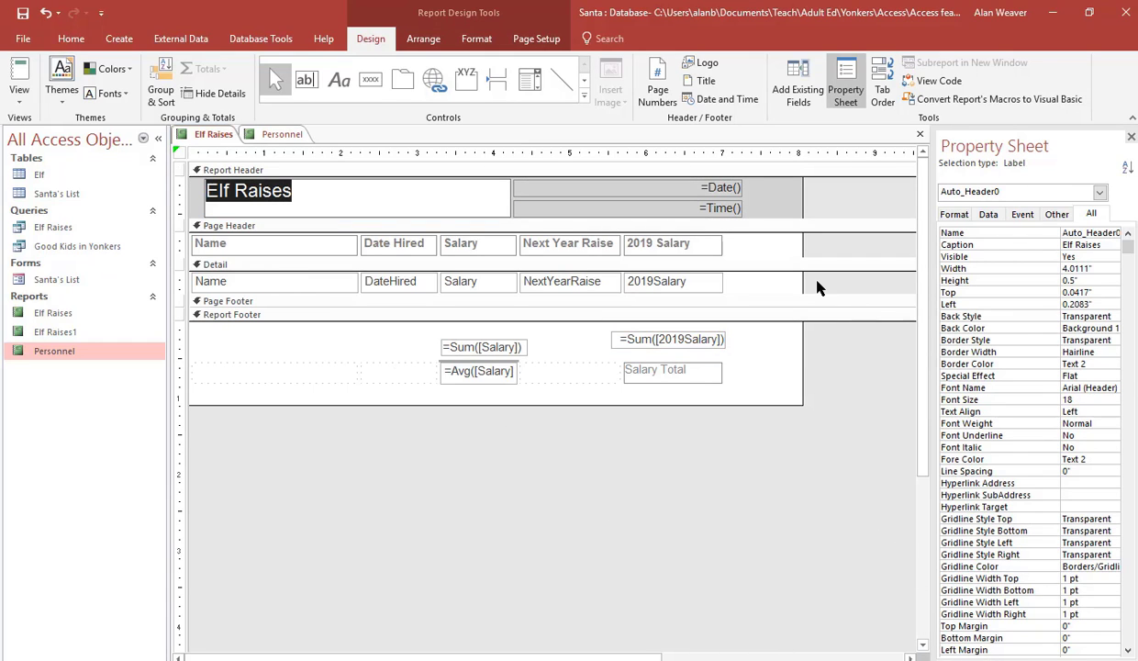
click(64, 41)
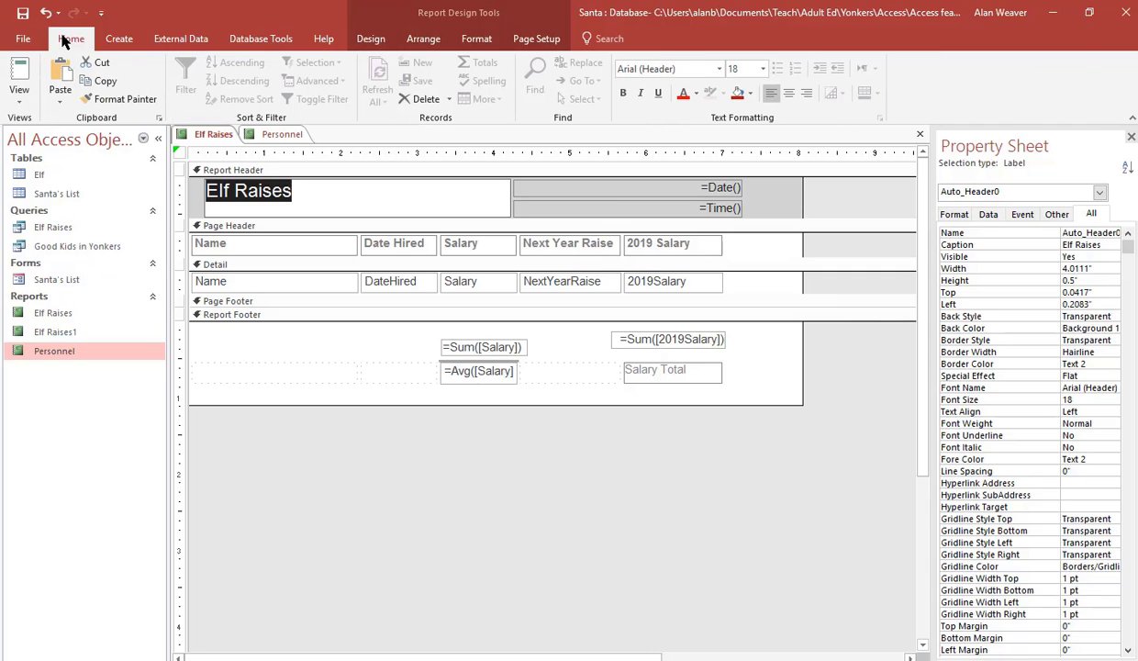
click(719, 69)
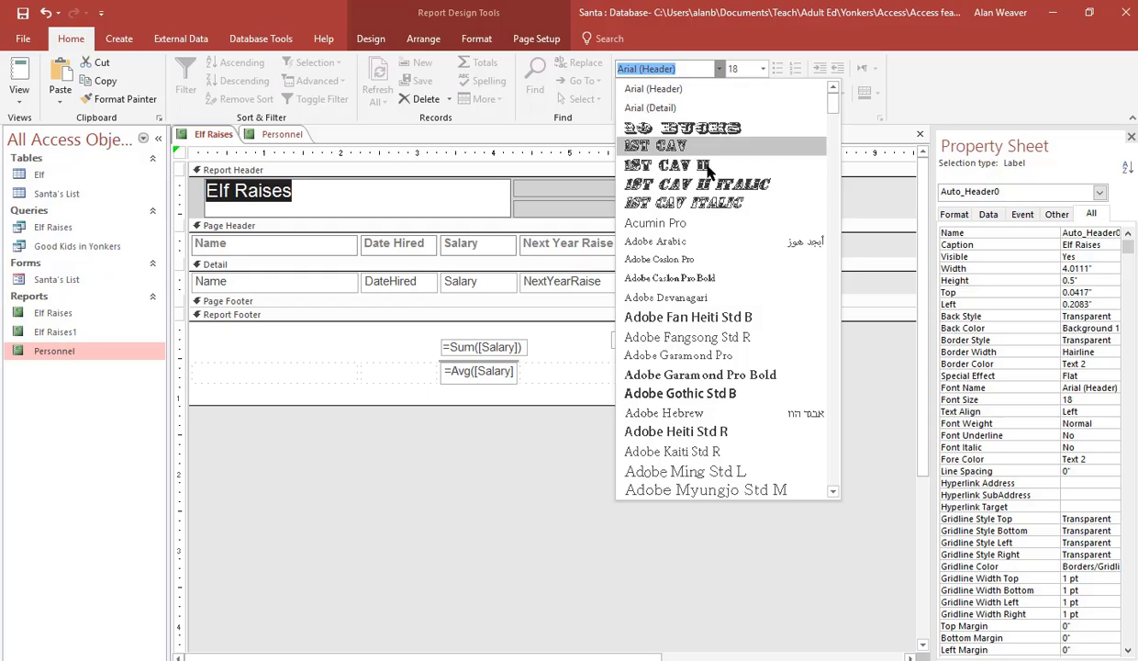
click(633, 144)
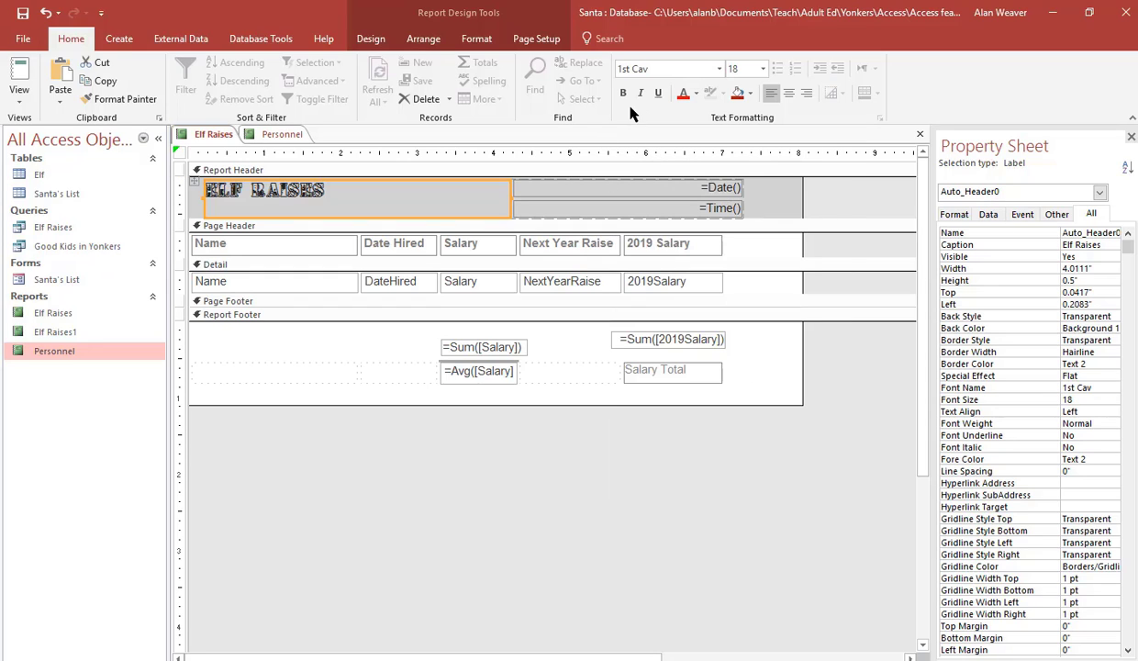
click(682, 92)
click(763, 69)
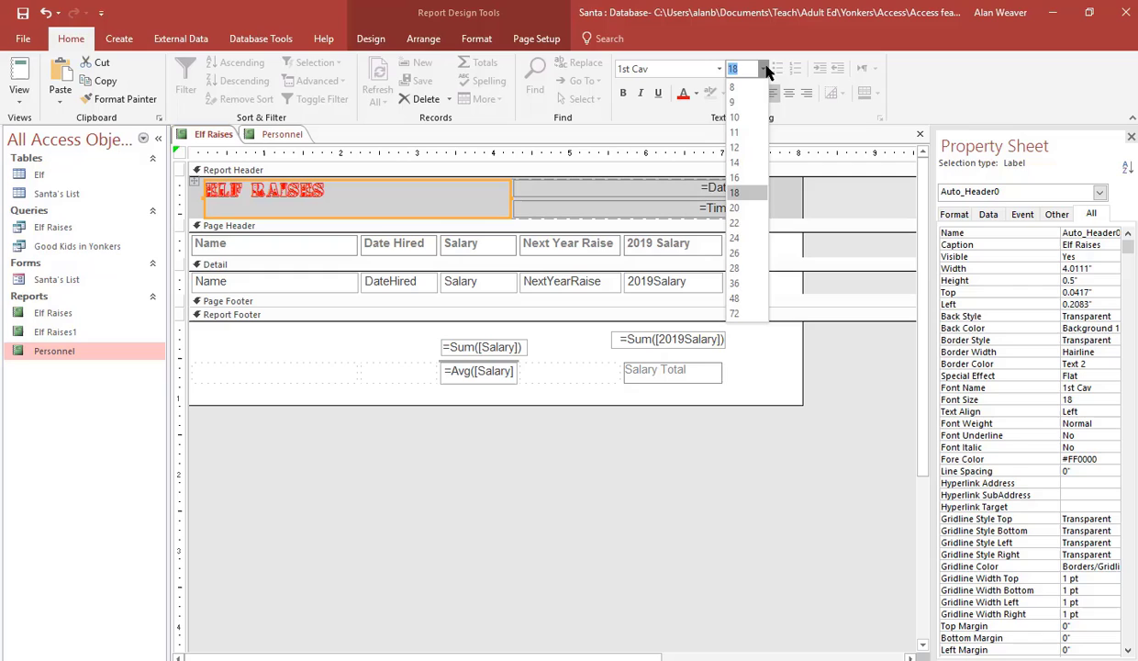
click(734, 252)
click(775, 197)
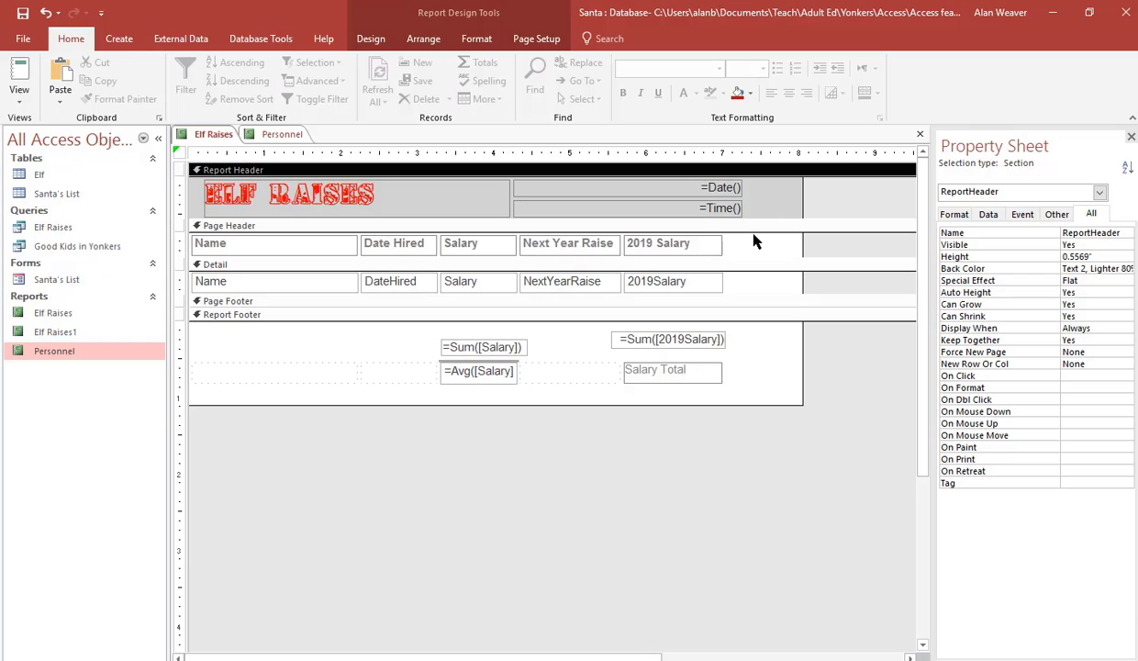
- Delete the =Time() box from the report header
click(555, 189)
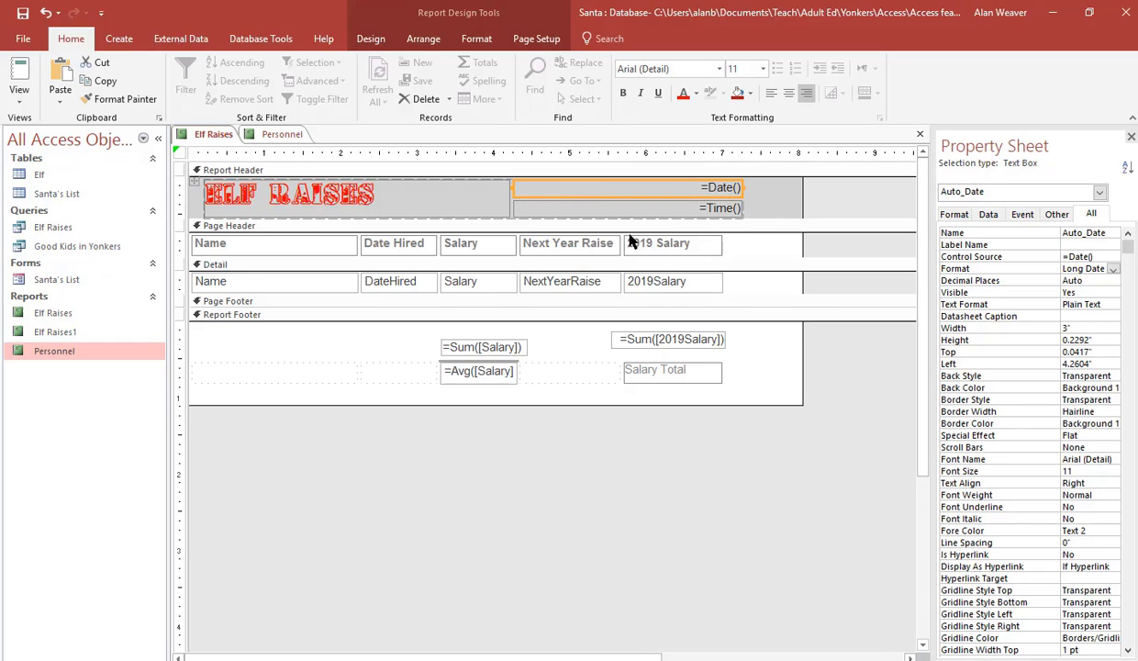
click(746, 180)
click(697, 208)
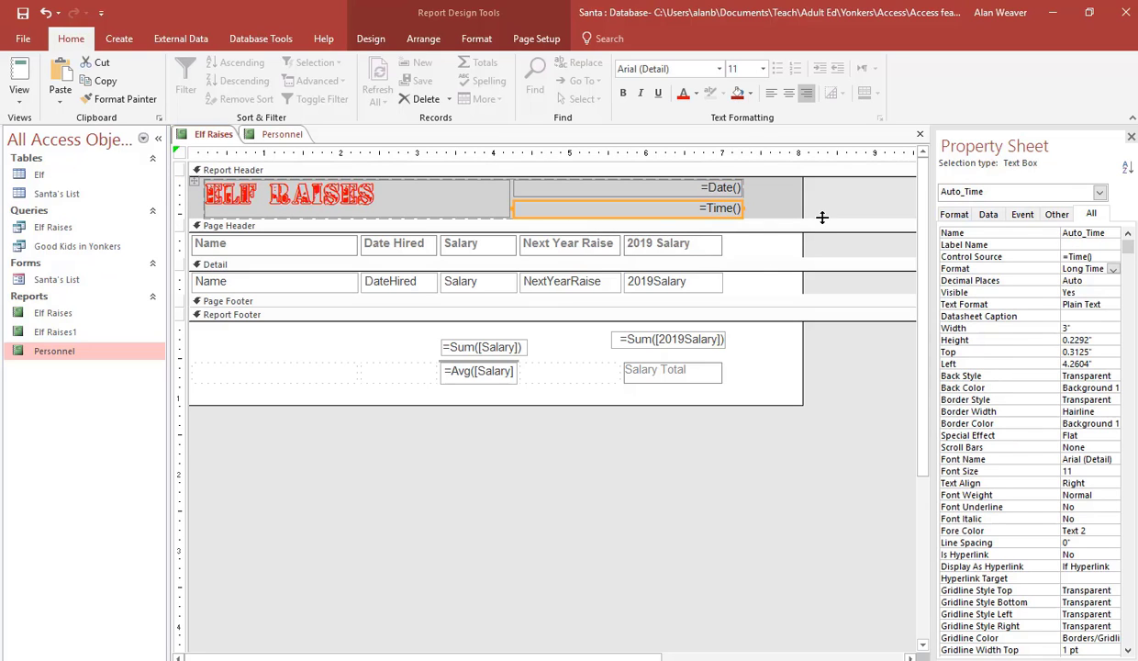
key(Delete)
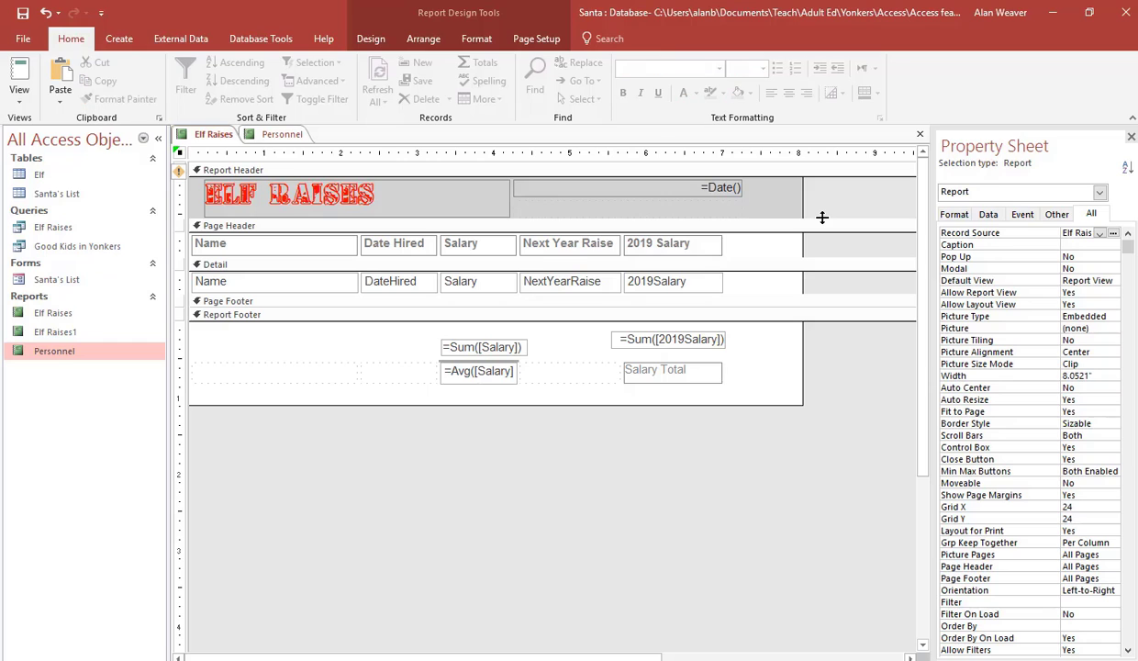
- Put the =Date() box in a Tabular layout and narrow it toward the header's right side
click(718, 192)
click(720, 201)
click(725, 181)
click(712, 188)
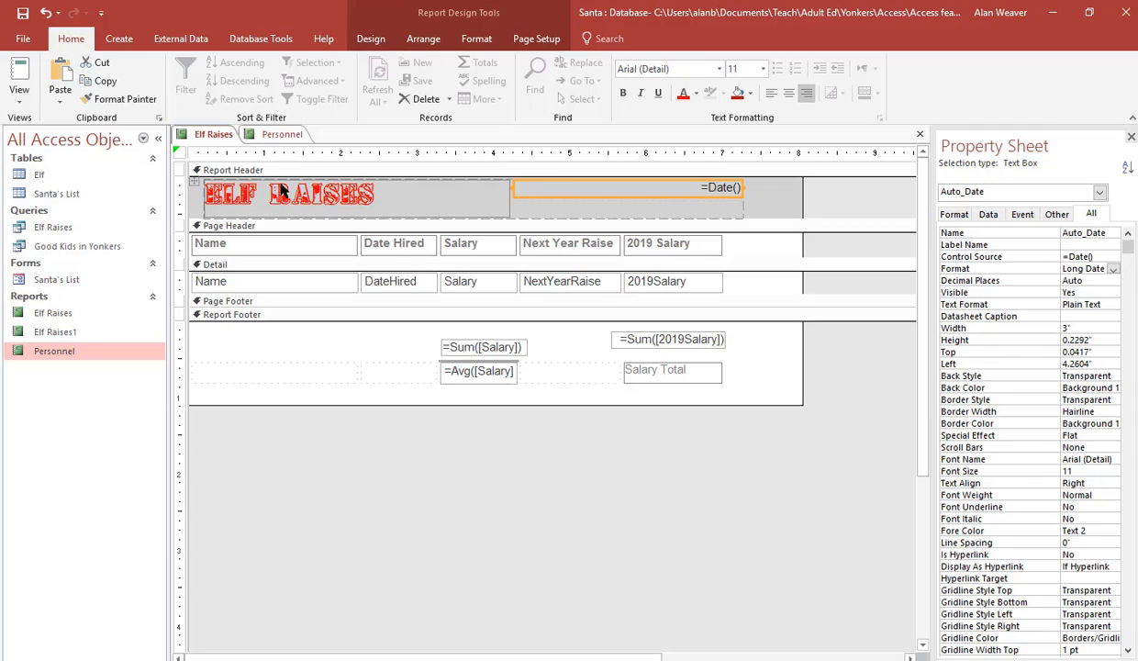
click(423, 39)
click(61, 82)
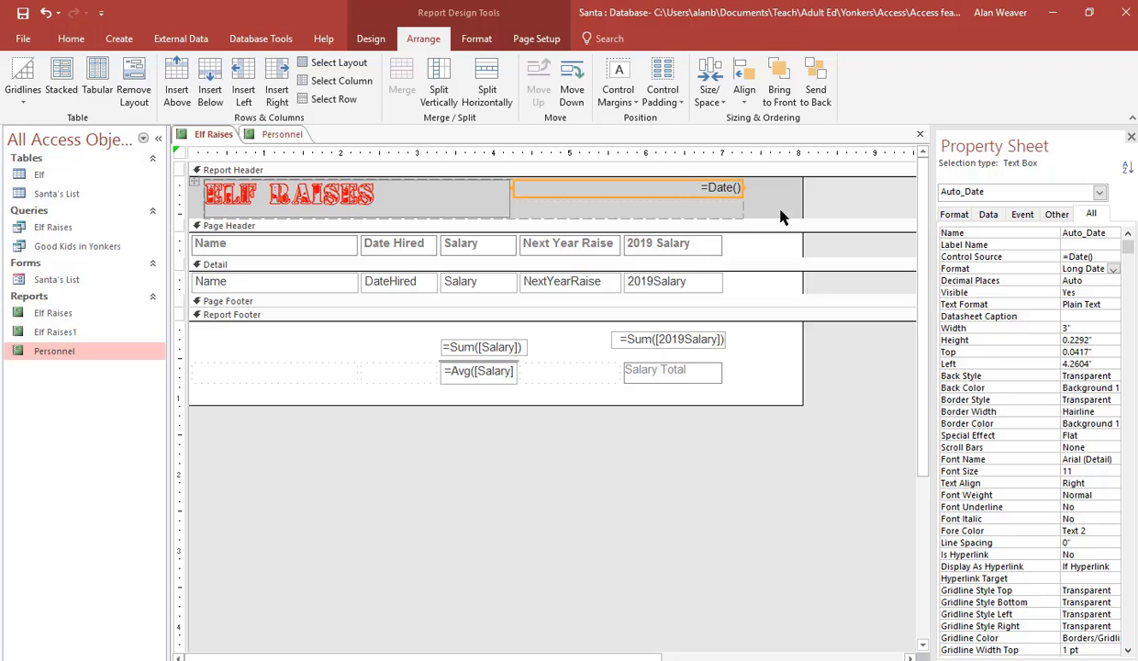
click(657, 196)
drag(514, 188, 642, 206)
click(785, 210)
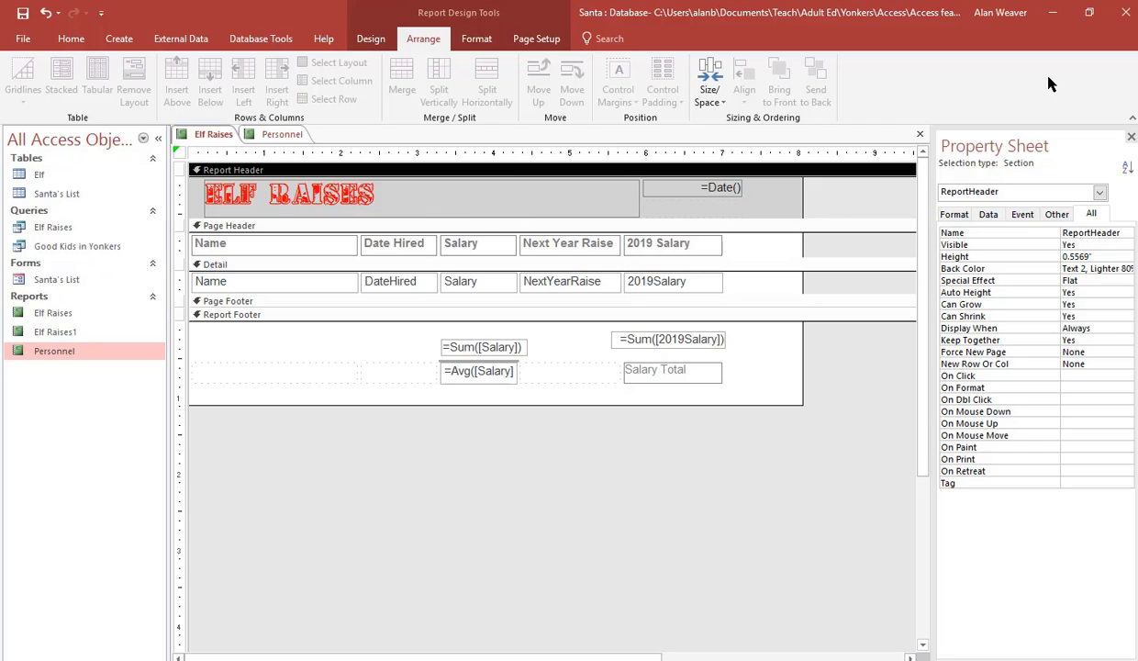
- Insert the Santa gallery image in the Report Header beside the title
click(372, 41)
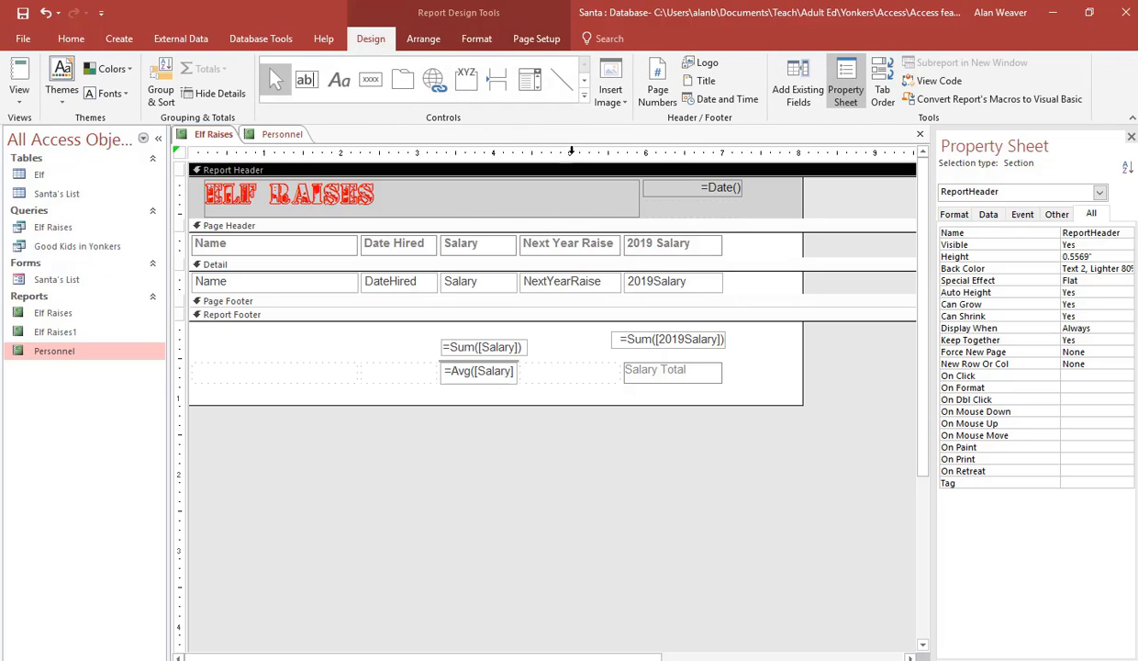
click(613, 108)
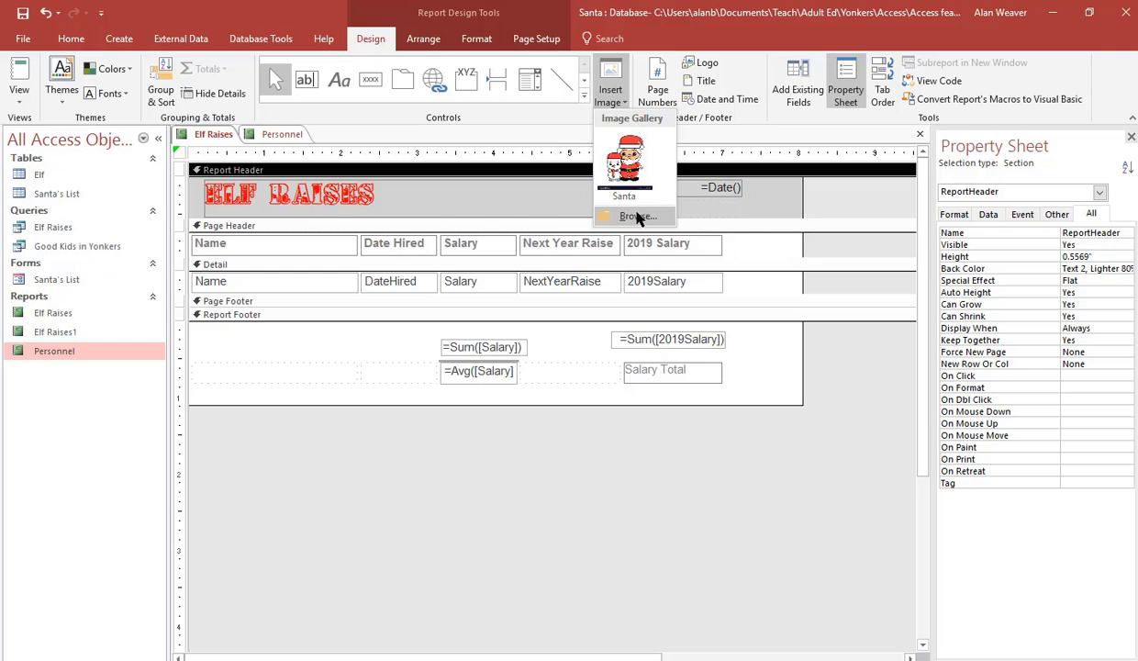
click(617, 162)
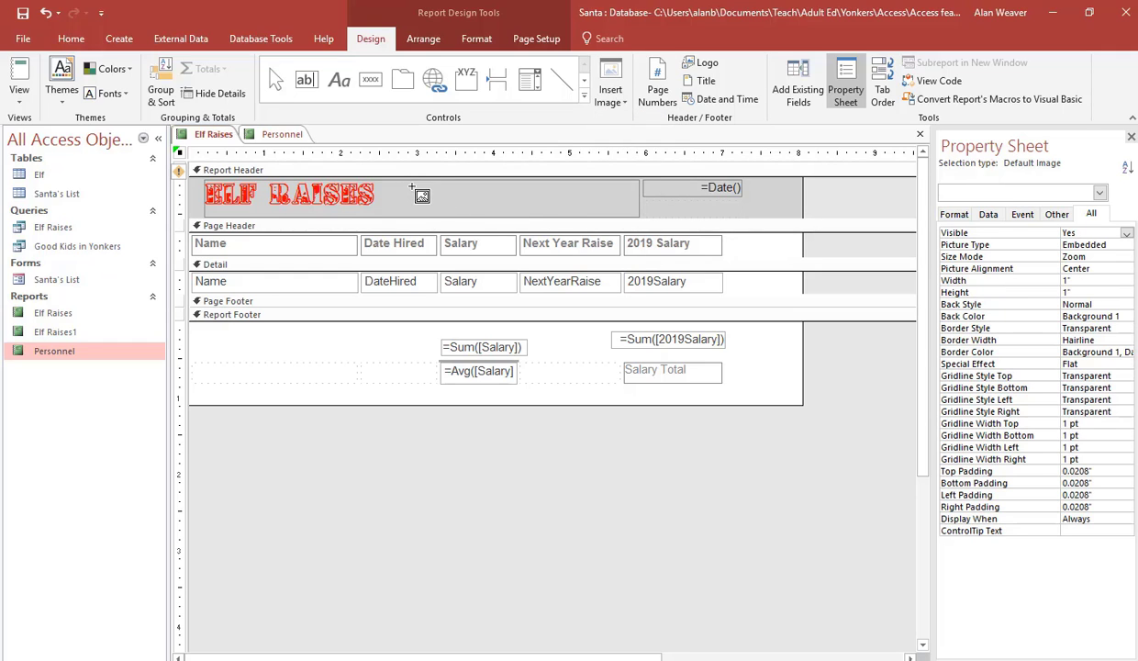
drag(413, 181, 460, 215)
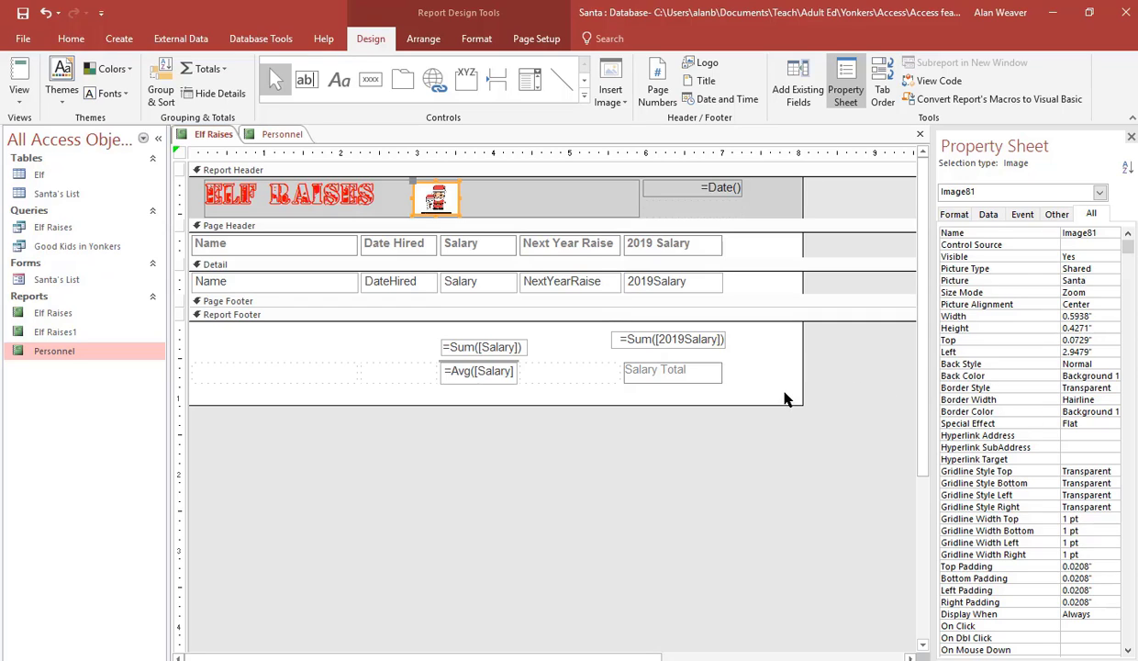
- Select the 2019 Salary controls together with the Salary Total label
click(683, 371)
click(772, 376)
shift+click(674, 369)
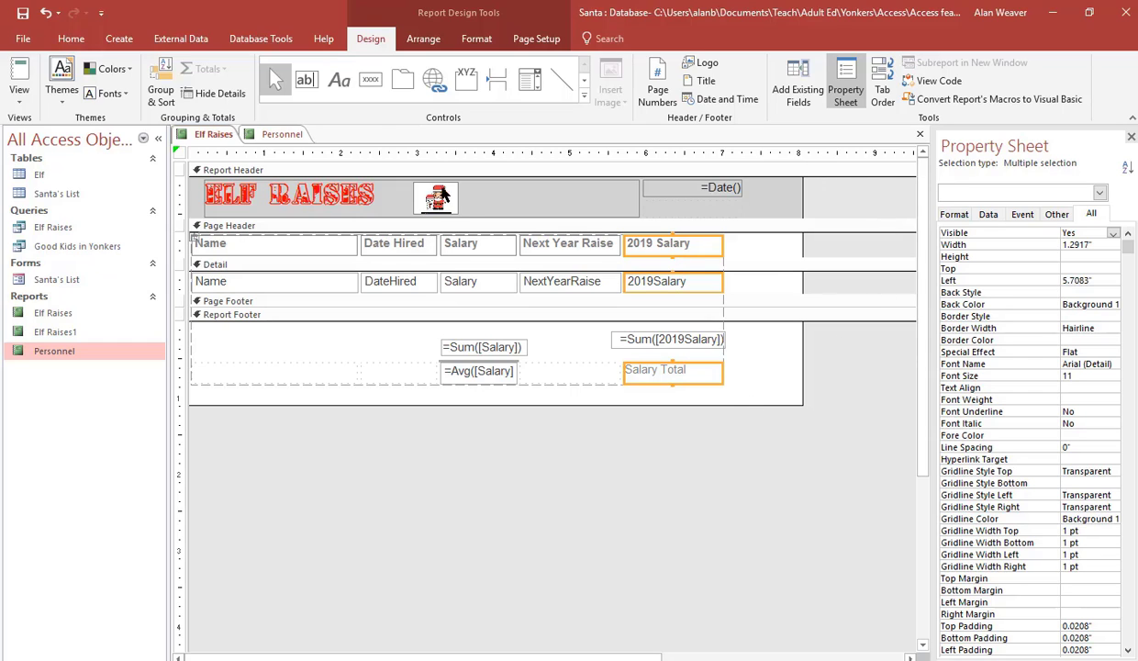
- Make the selected 2019 Salary controls red, non-bold, italic and underlined, then shorten the footer
click(83, 41)
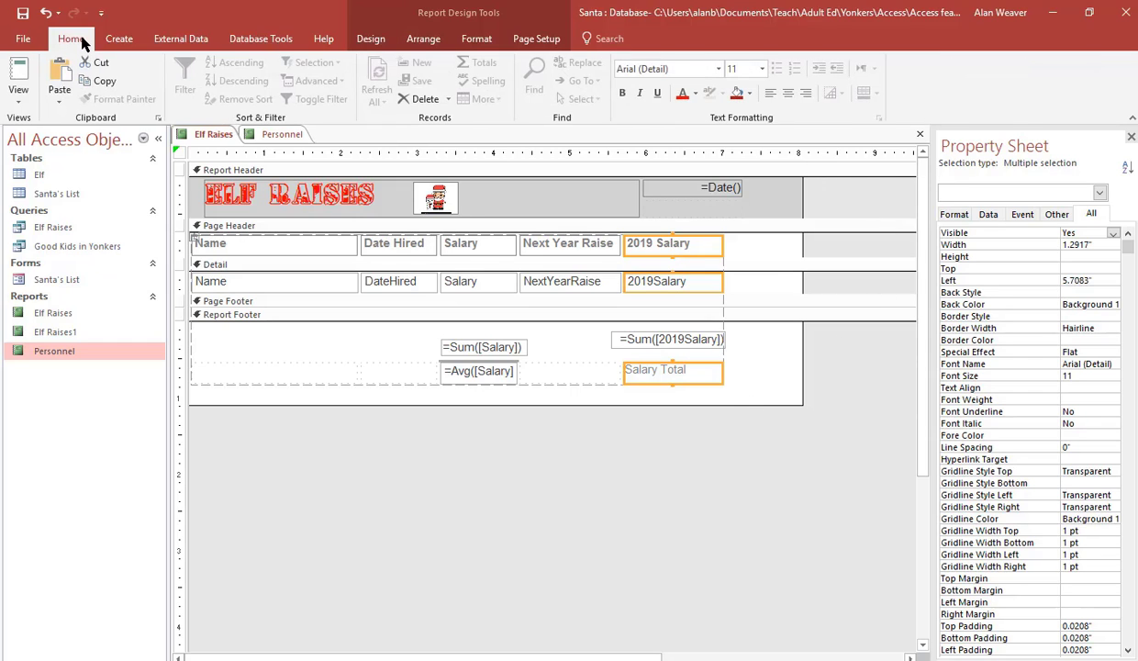
click(681, 94)
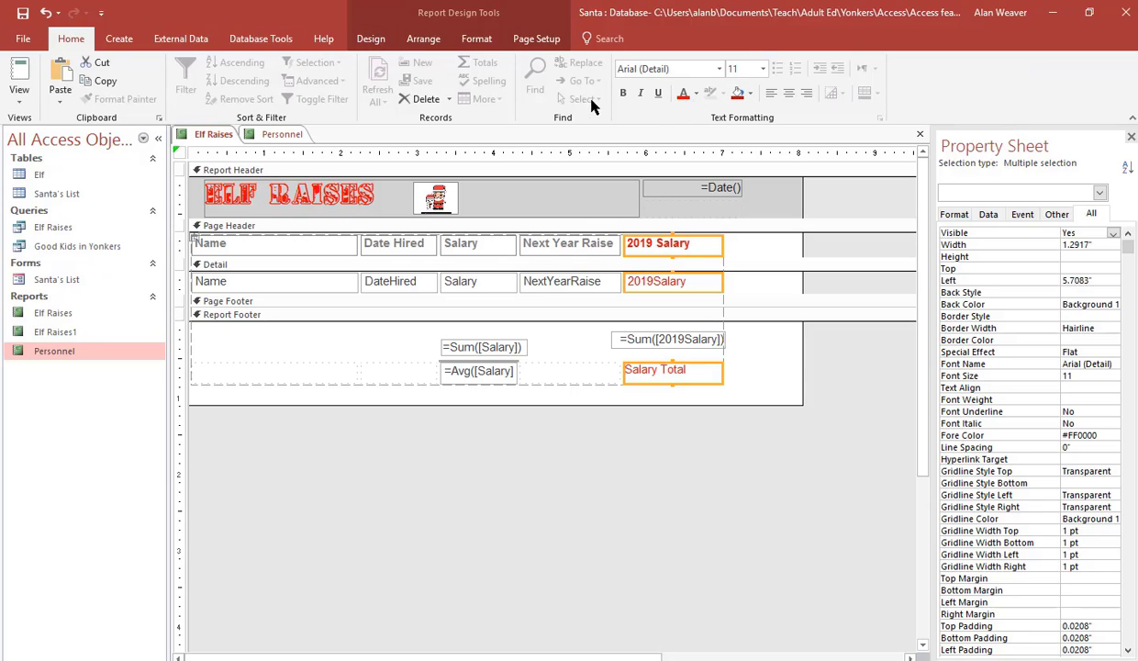
click(622, 93)
click(640, 98)
click(657, 94)
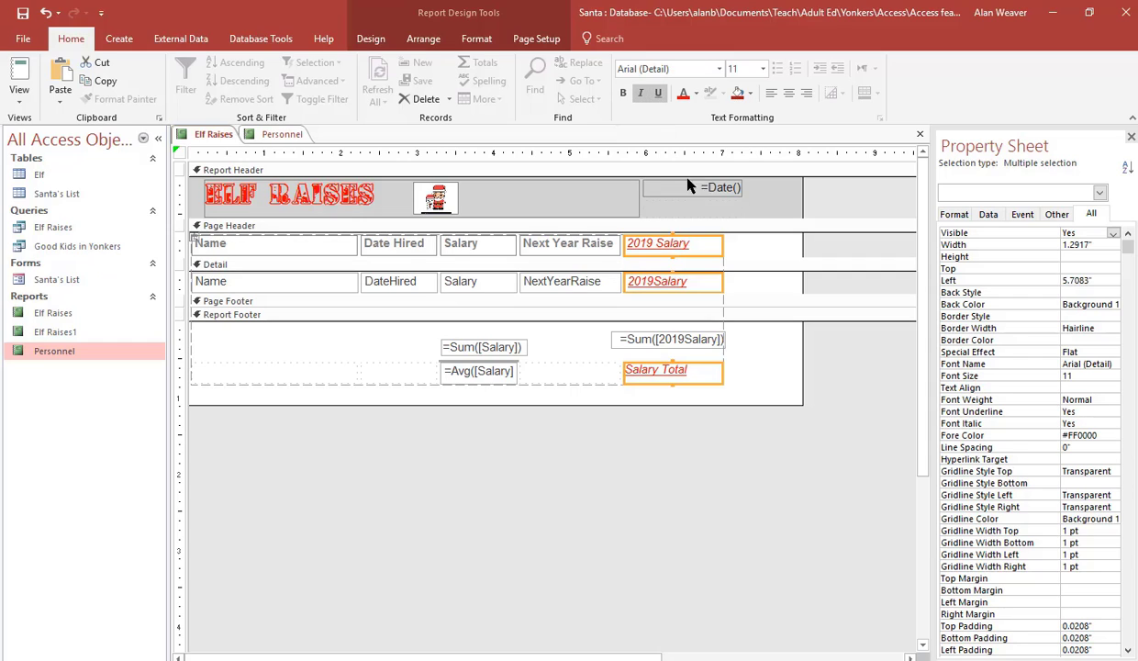
click(791, 365)
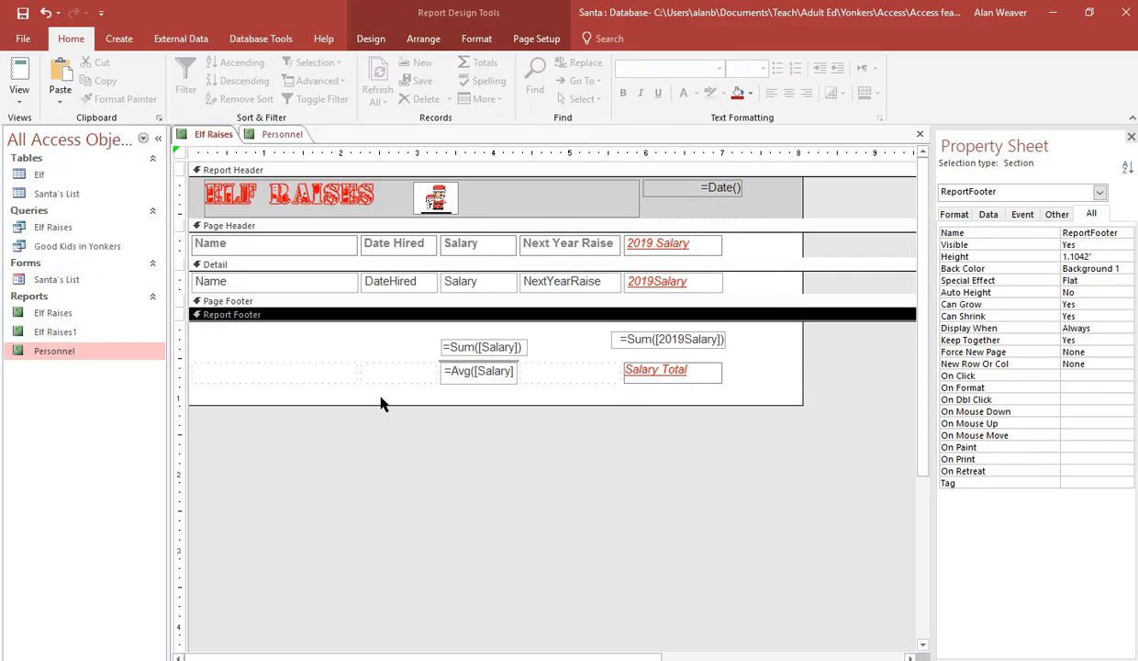
drag(572, 403, 573, 388)
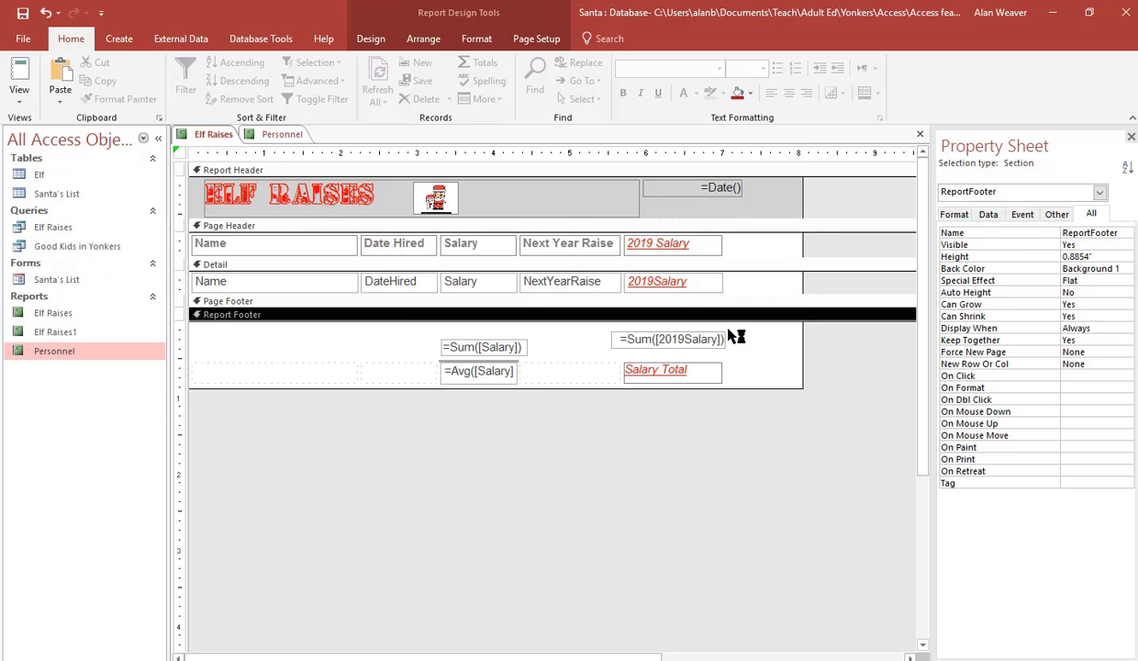
- Display the Elf Raises report in Report View to see its final formatting
right_click(224, 134)
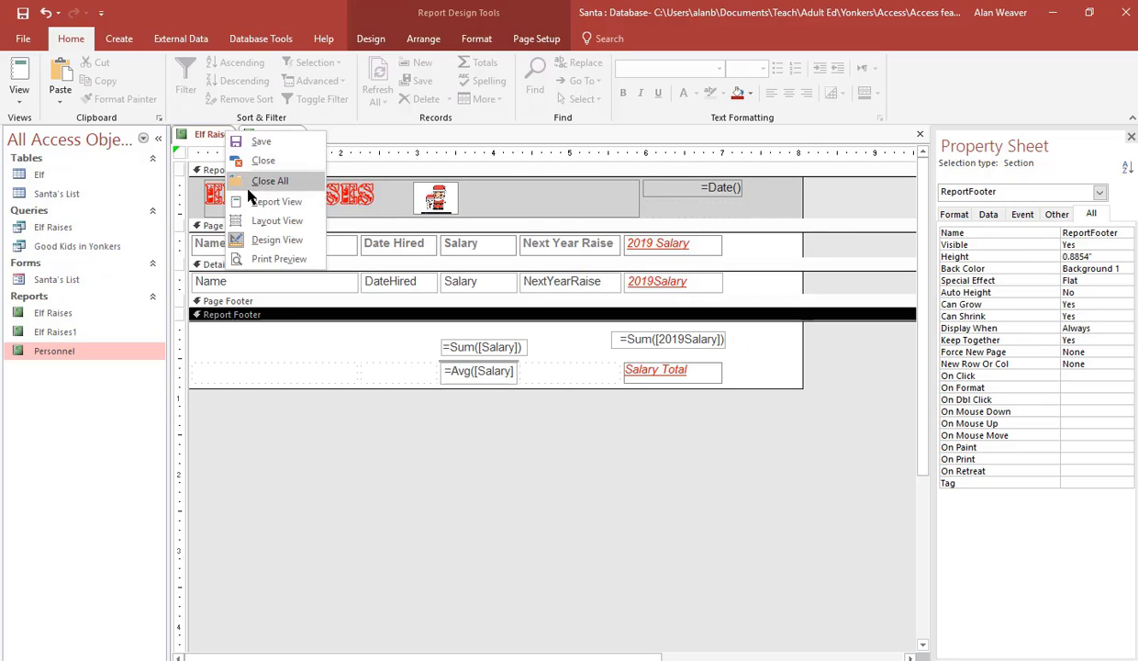
click(275, 203)
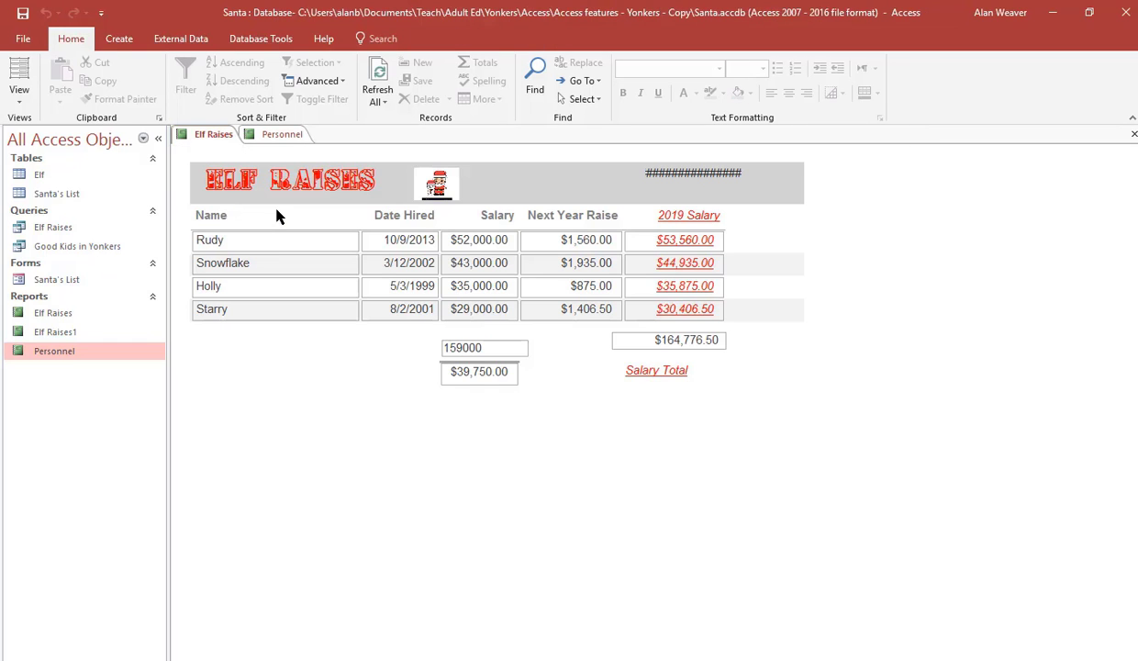